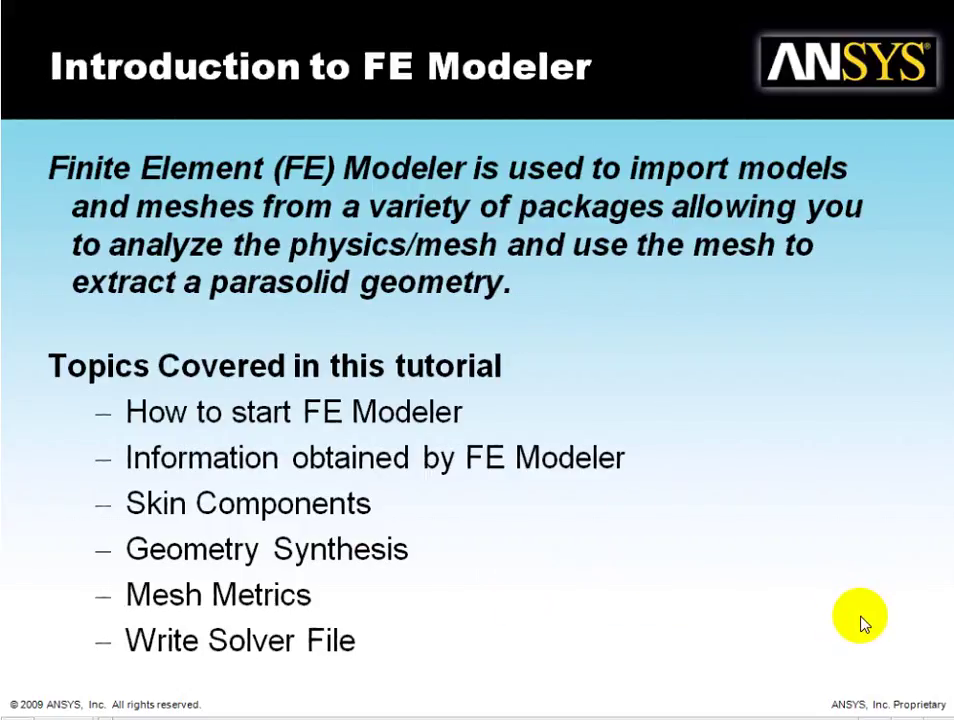
Advance past the introduction and keyboard-shortcut slides to the first tutorial step.
{"action": "left_click", "coordinate": [652, 555]}
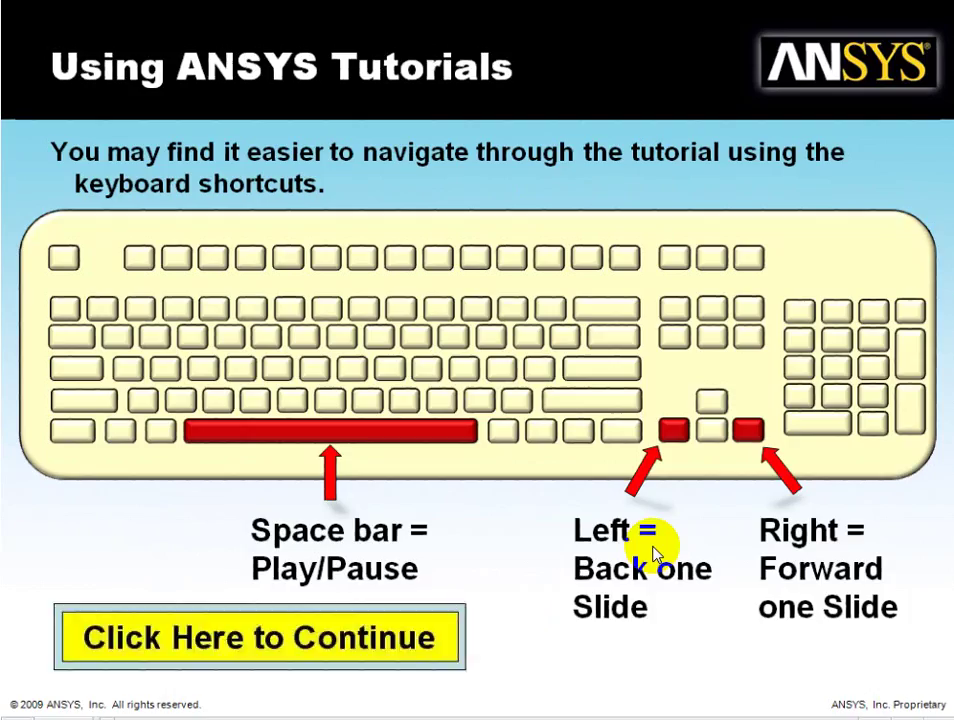
{"action": "left_click", "coordinate": [373, 648]}
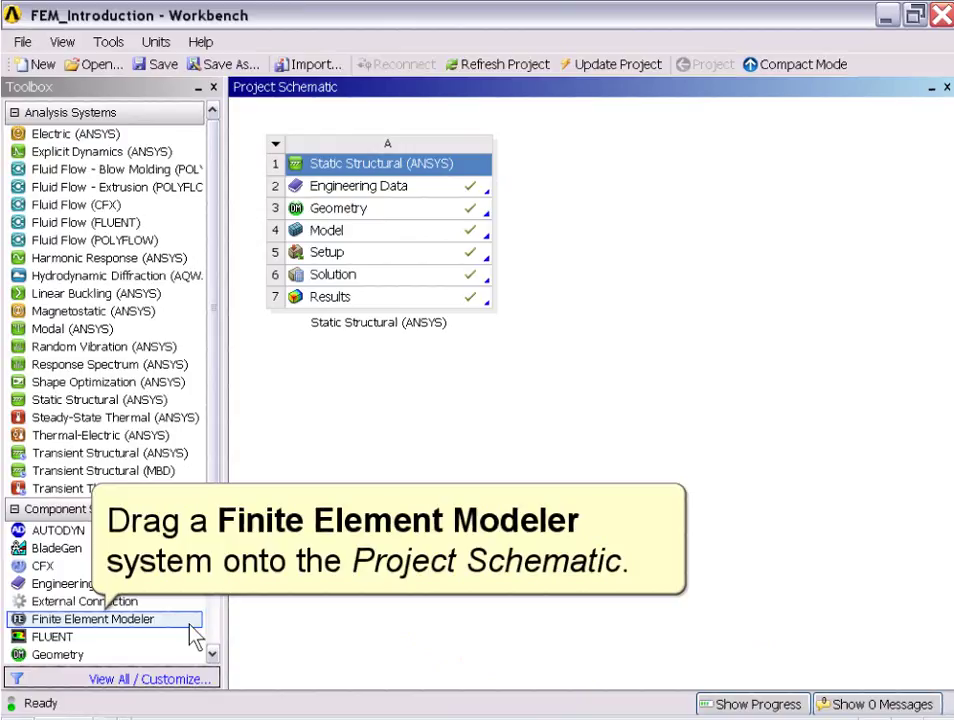
Place a Finite Element Modeler system below Static Structural and bring up its Model cell's actions.
{"action": "left_click_drag", "start_coordinate": [195, 636], "coordinate": [286, 540]}
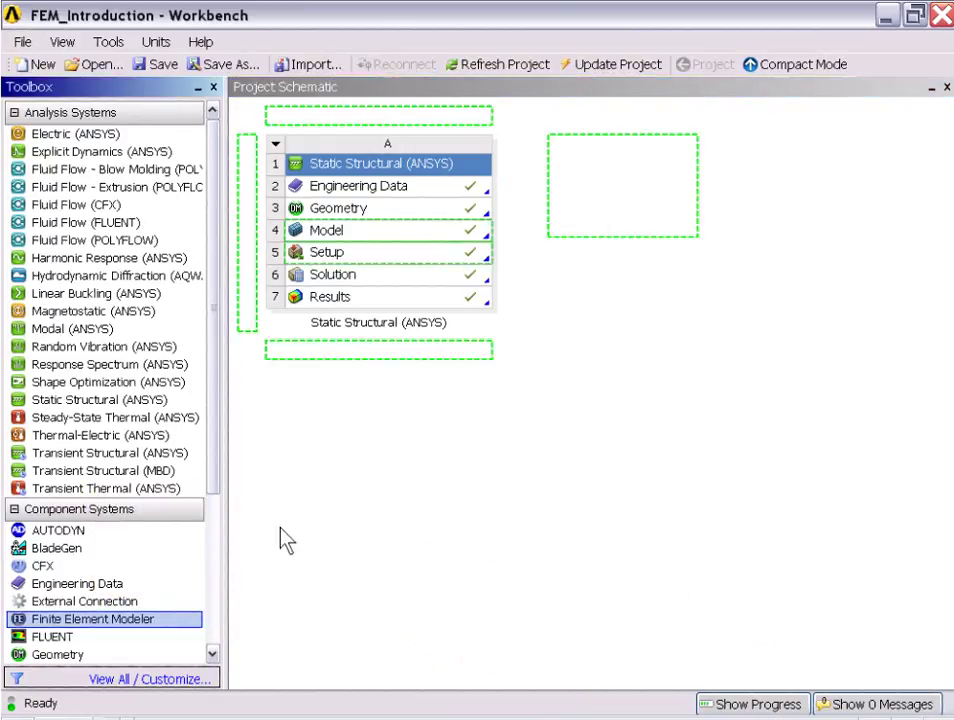
{"action": "left_click_drag", "start_coordinate": [455, 360], "coordinate": [455, 360]}
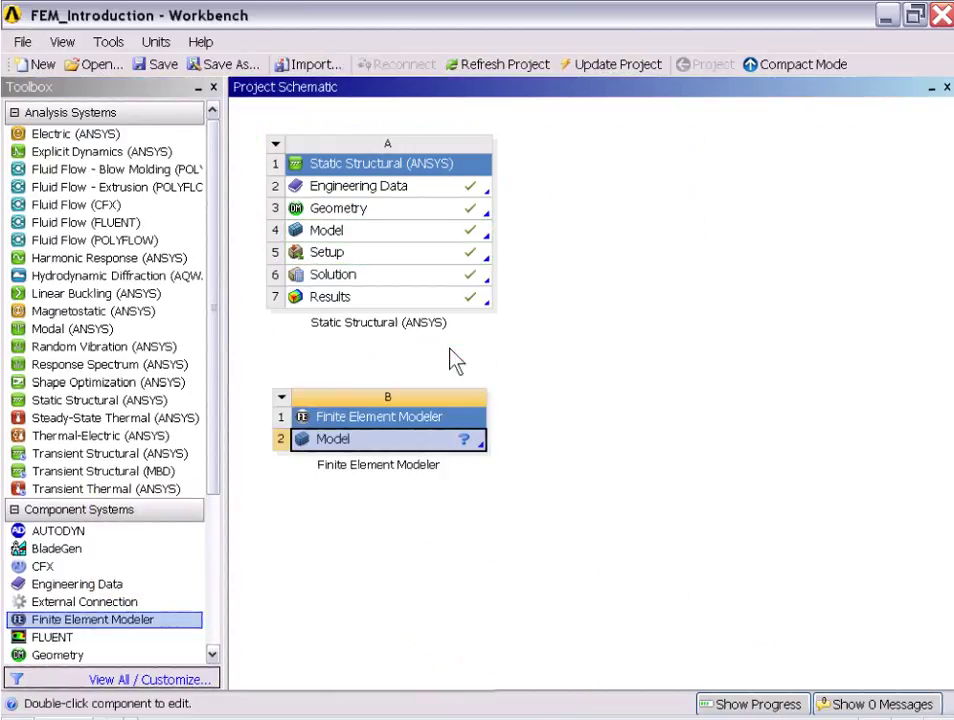
{"action": "right_click", "coordinate": [447, 438]}
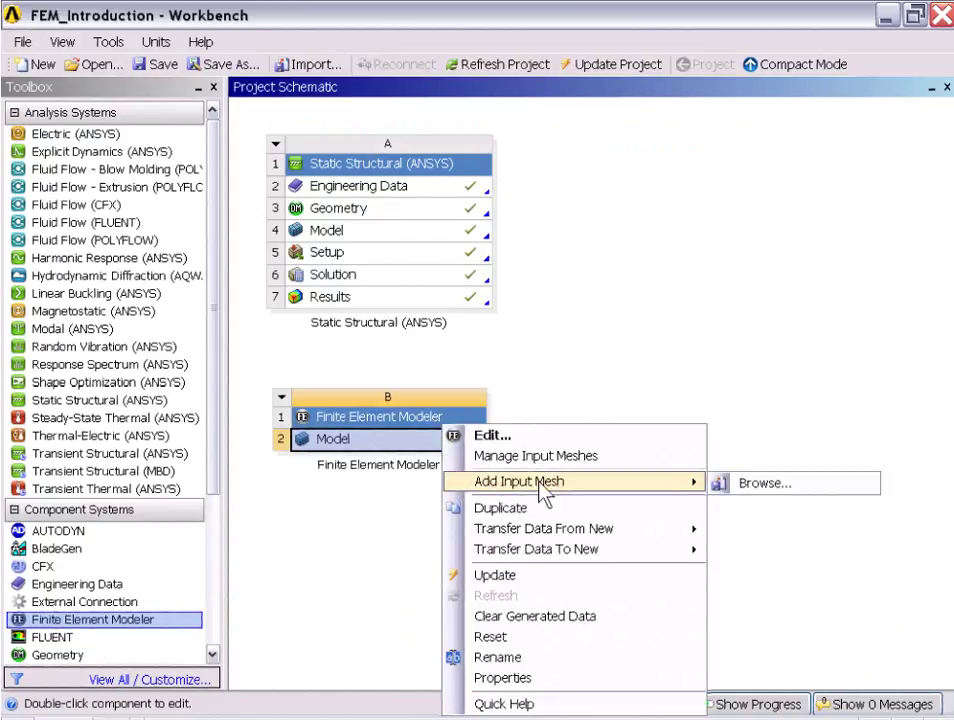
Browse for an input mesh, review the supported mesh formats, then cancel without importing.
{"action": "left_click", "coordinate": [873, 490]}
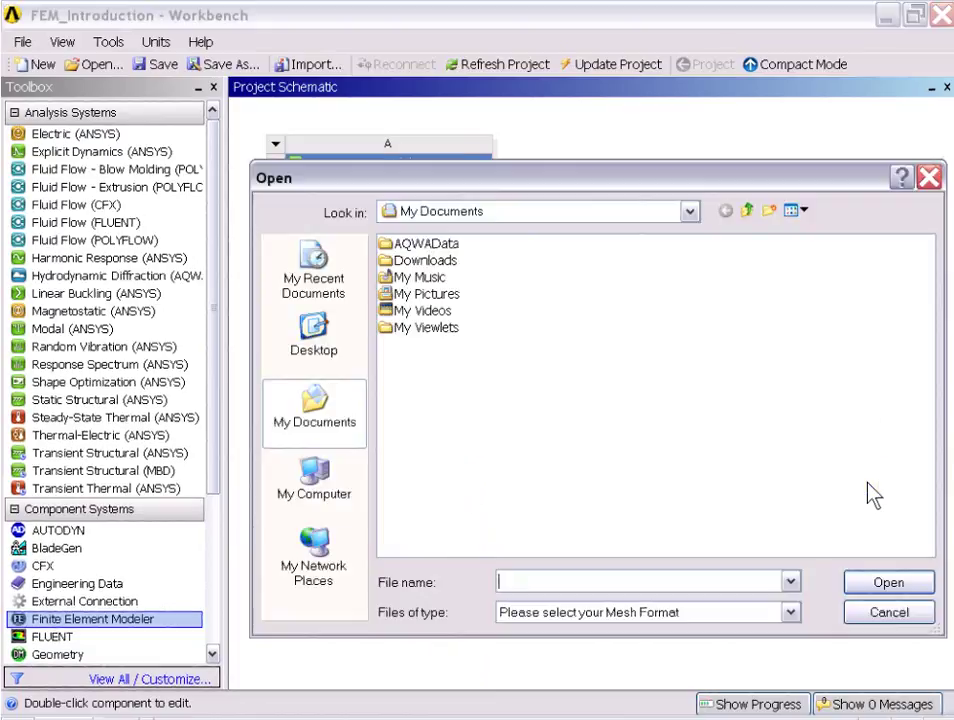
{"action": "left_click", "coordinate": [791, 614]}
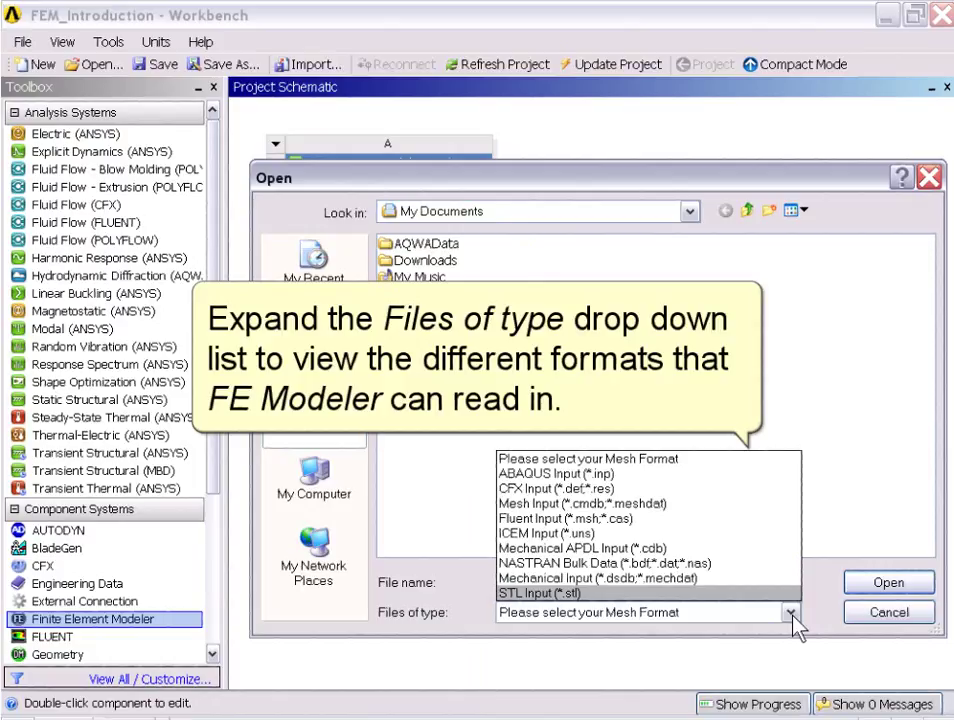
{"action": "left_click", "coordinate": [791, 613]}
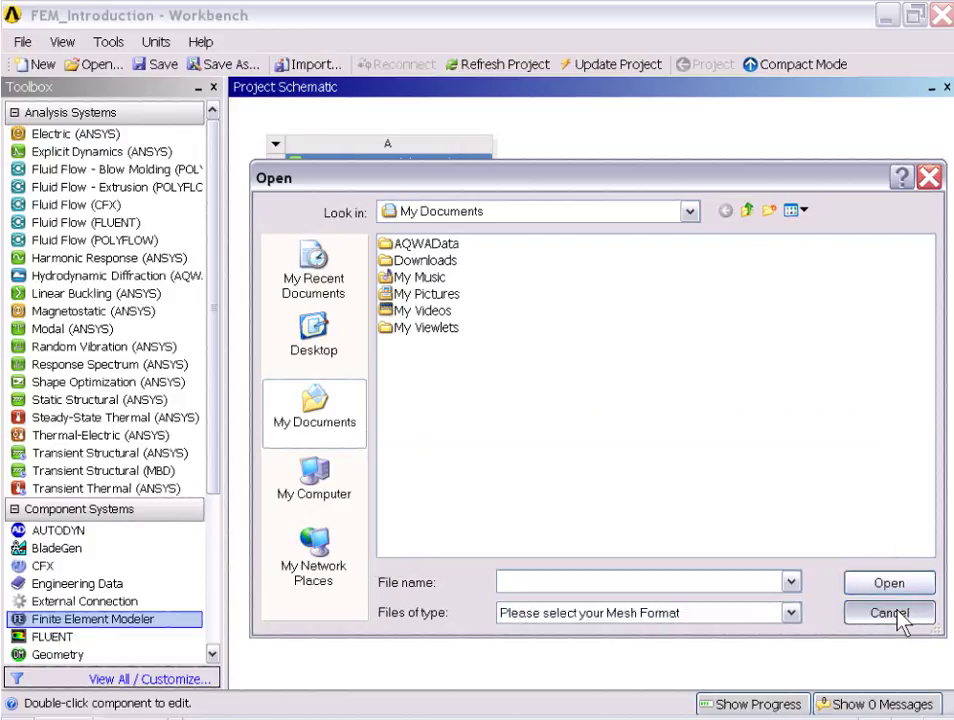
{"action": "left_click", "coordinate": [898, 612]}
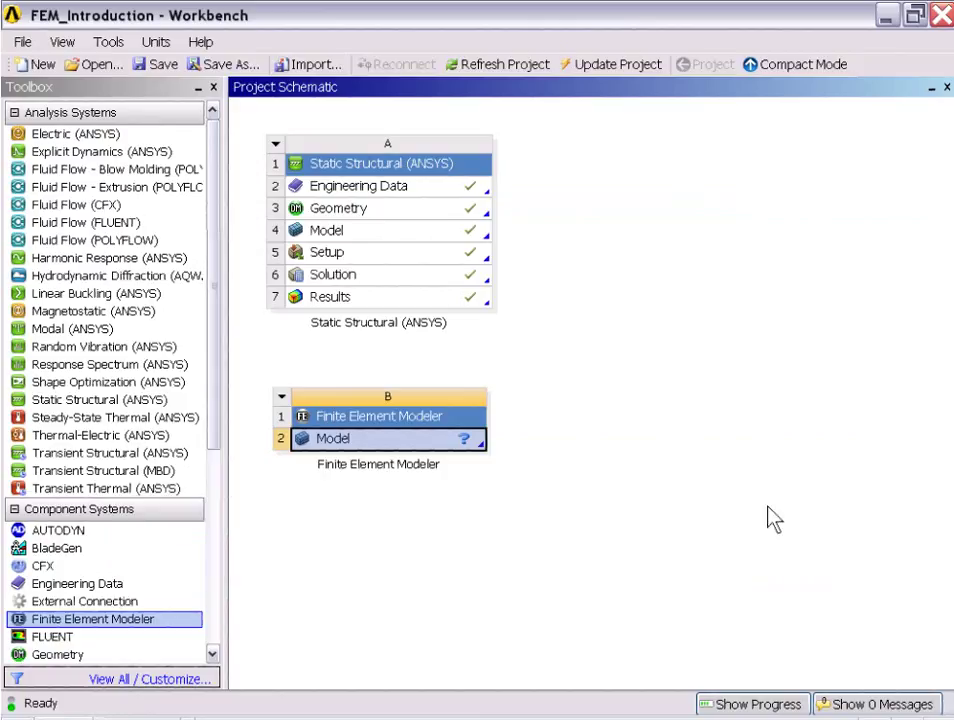
Link Static Structural's Setup cell A5 into Model cell B2.
{"action": "left_click", "coordinate": [452, 256]}
{"action": "left_click_drag", "start_coordinate": [452, 258], "coordinate": [449, 330]}
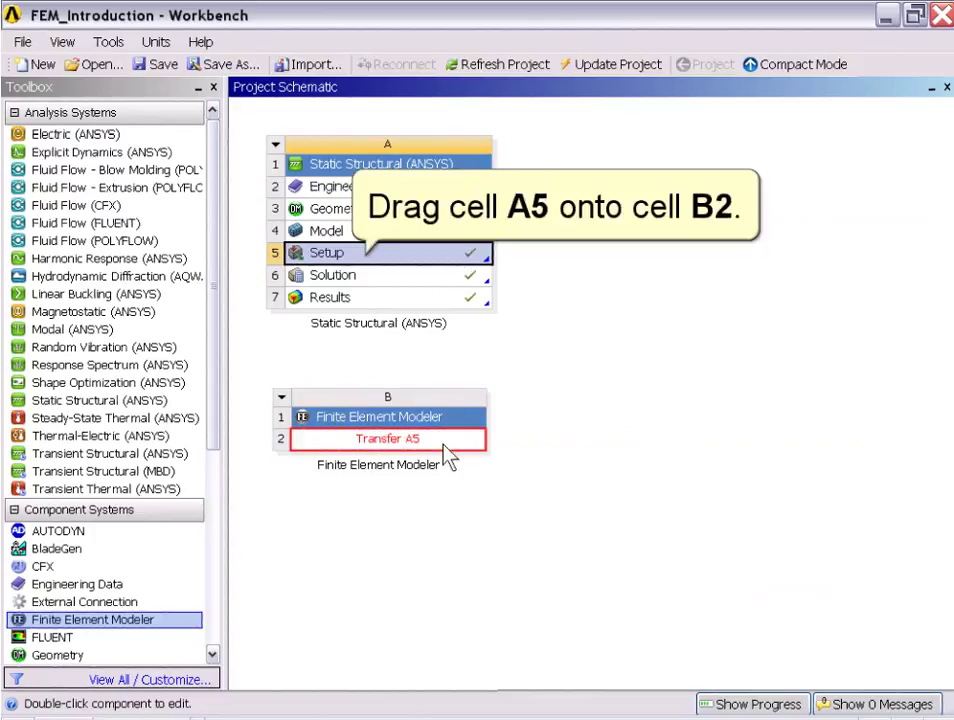
{"action": "left_click_drag", "start_coordinate": [449, 458], "coordinate": [449, 458]}
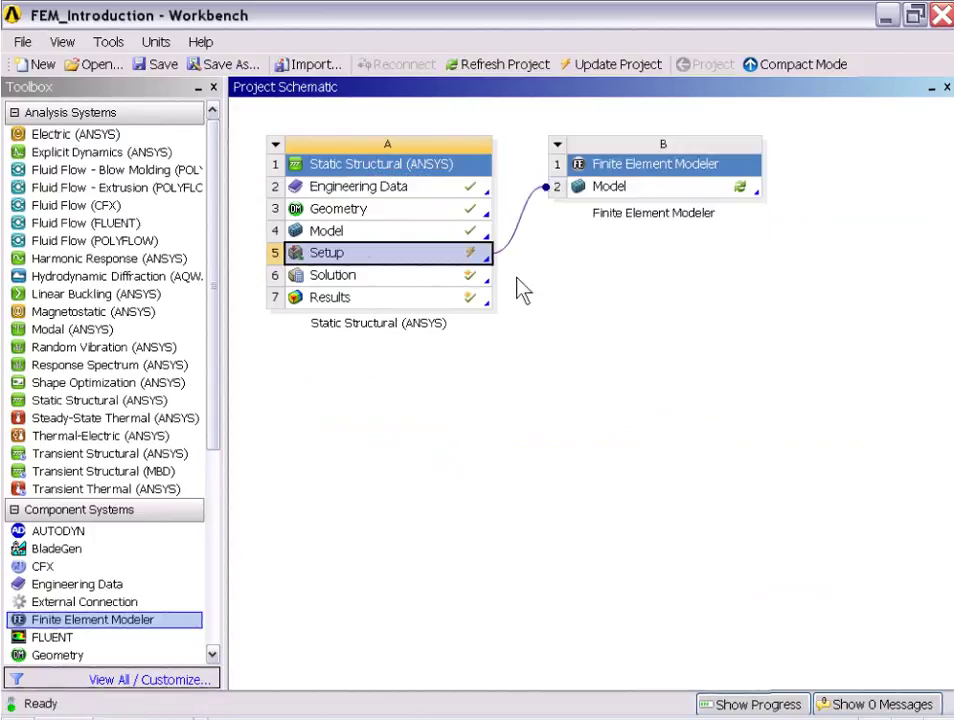
Update the project and edit Model B2 in FE Modeler.
{"action": "left_click", "coordinate": [618, 65]}
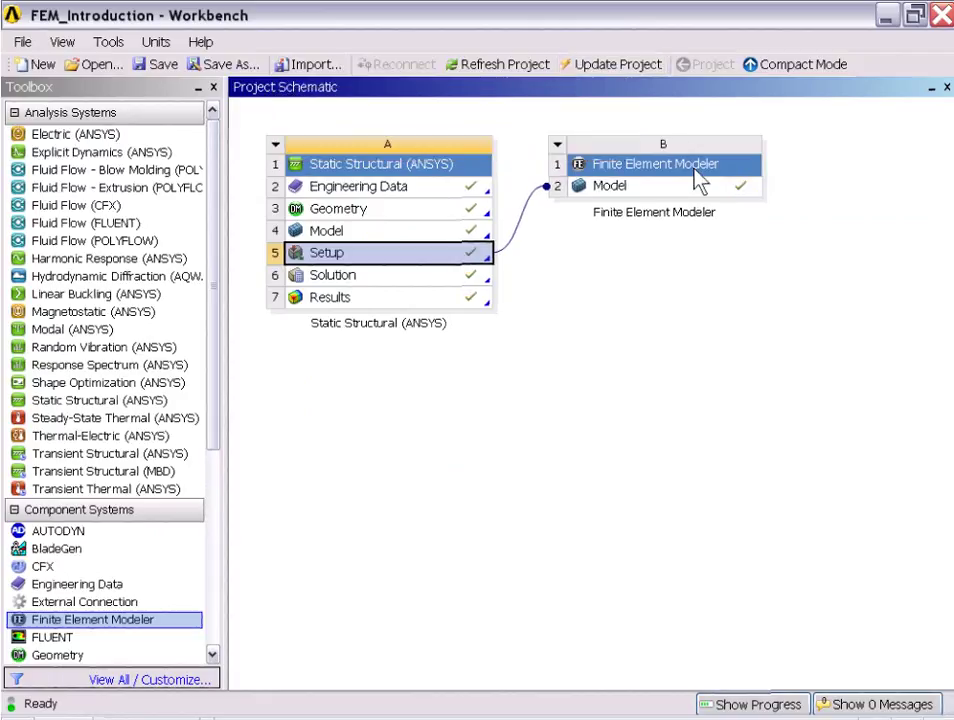
{"action": "right_click", "coordinate": [708, 193]}
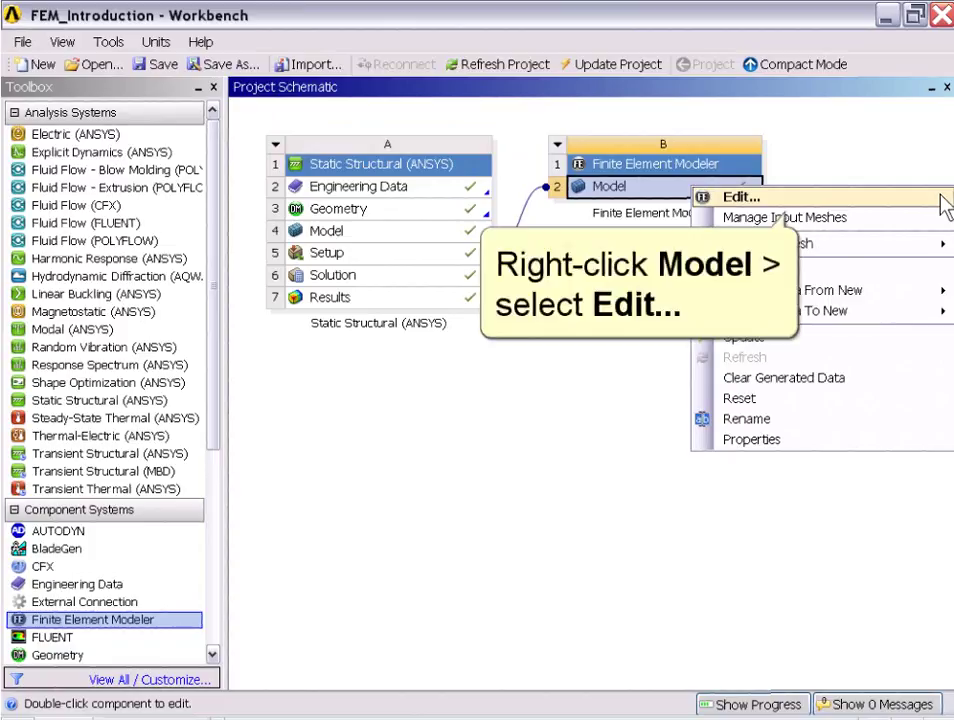
{"action": "left_click", "coordinate": [940, 199]}
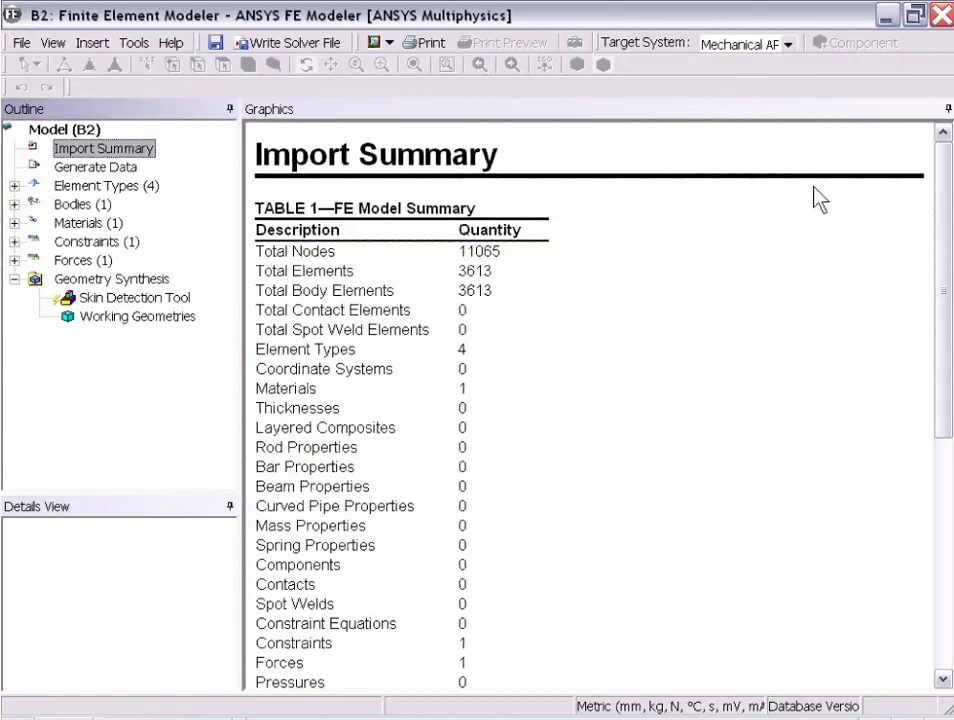
Generate Data to display the Mechanical APDL input listing with materials and SOLID187 elements.
{"action": "left_click", "coordinate": [52, 170]}
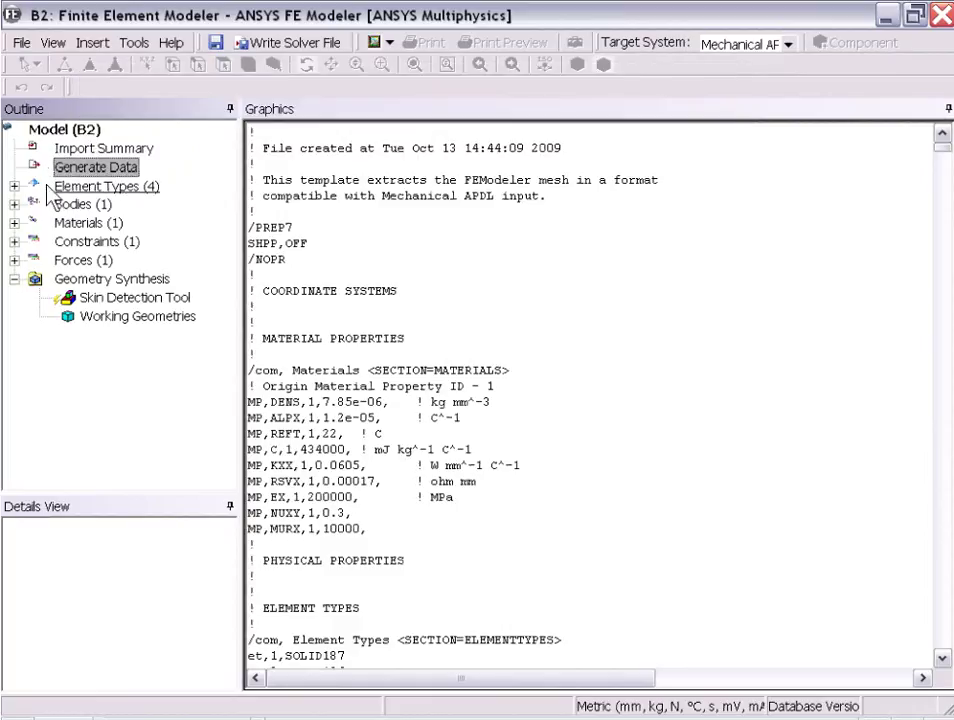
Display the mesh by quadratic element type: tetrahedra, hexahedra, wedges and 1548 pyramids.
{"action": "left_click", "coordinate": [47, 188]}
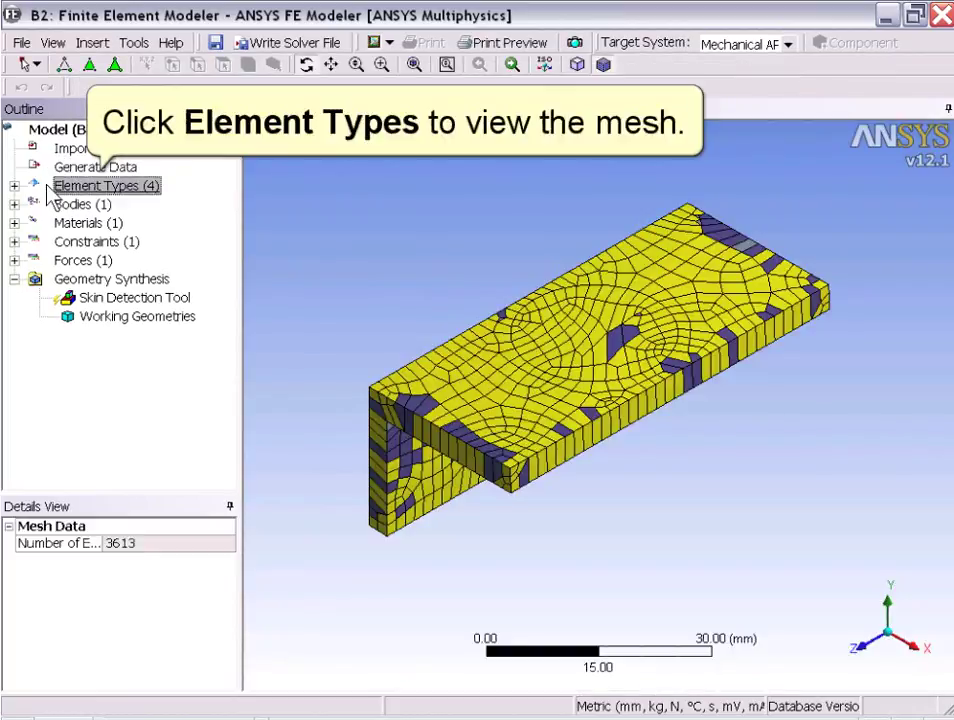
{"action": "left_click", "coordinate": [14, 186]}
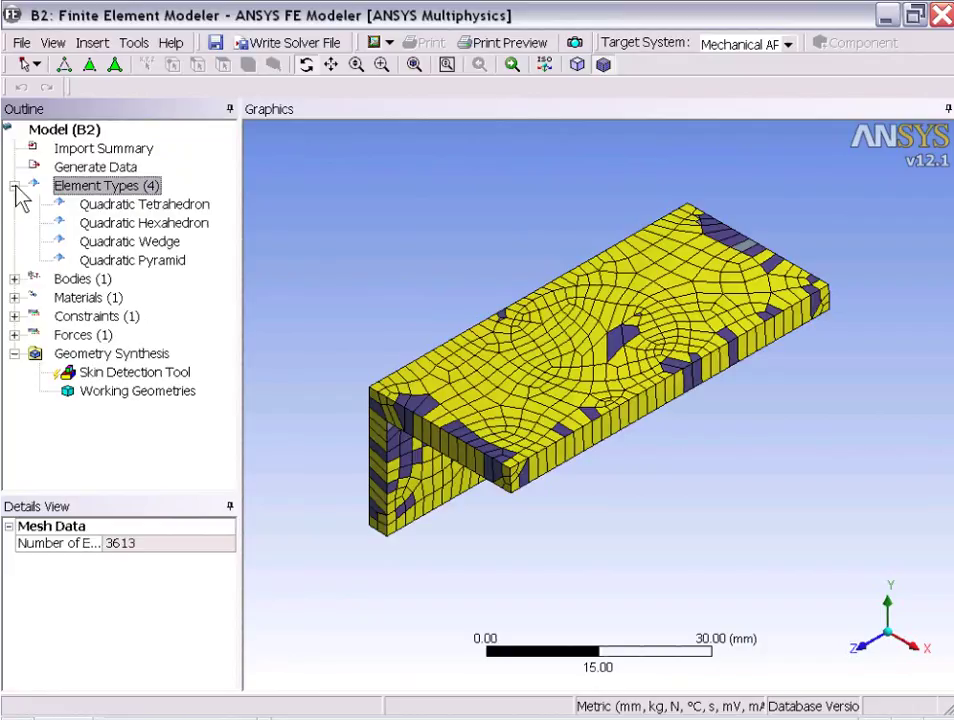
{"action": "left_click", "coordinate": [78, 205]}
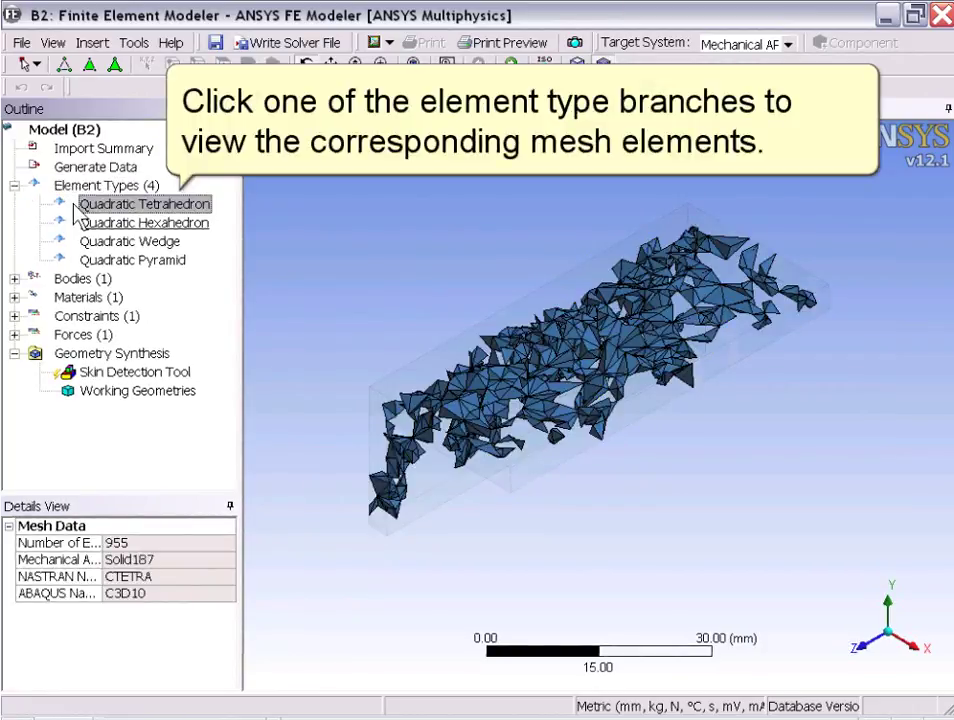
{"action": "left_click", "coordinate": [77, 225]}
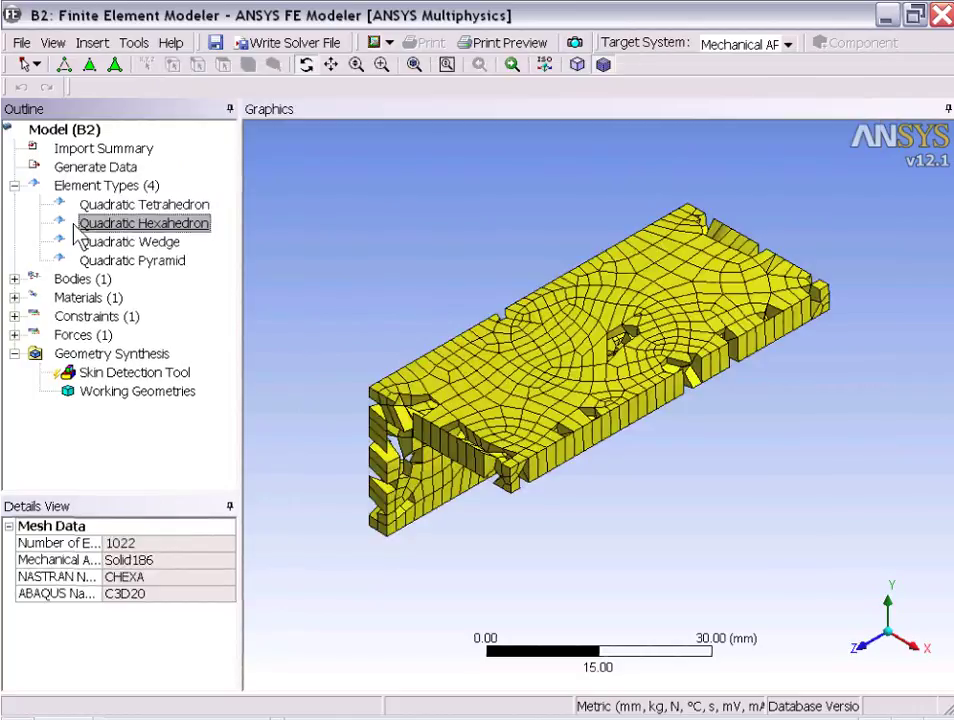
{"action": "left_click", "coordinate": [77, 242]}
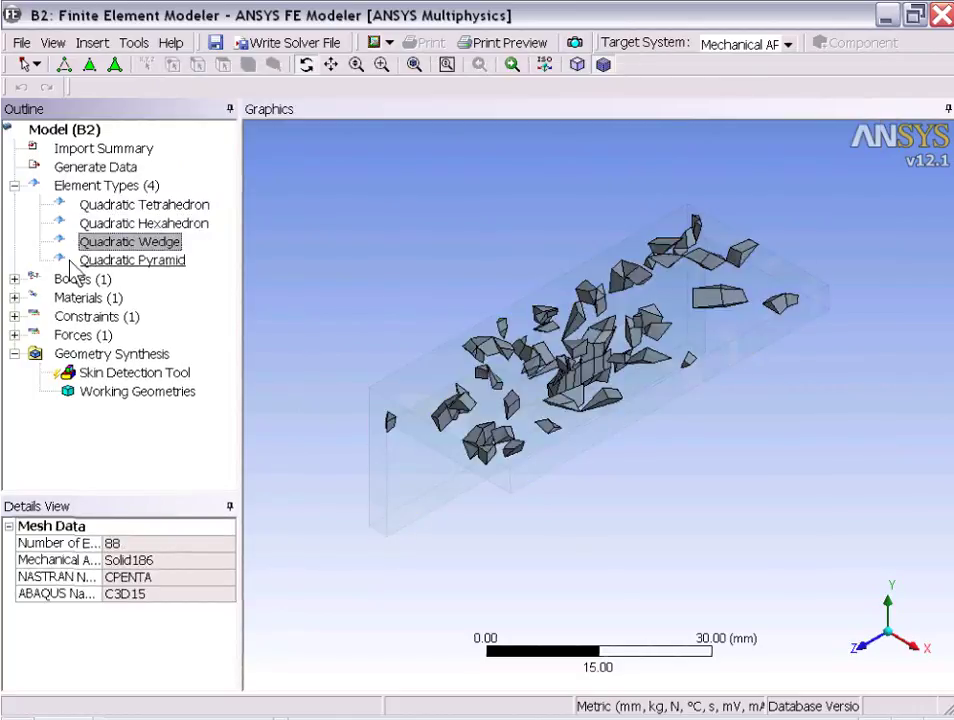
{"action": "left_click", "coordinate": [70, 262]}
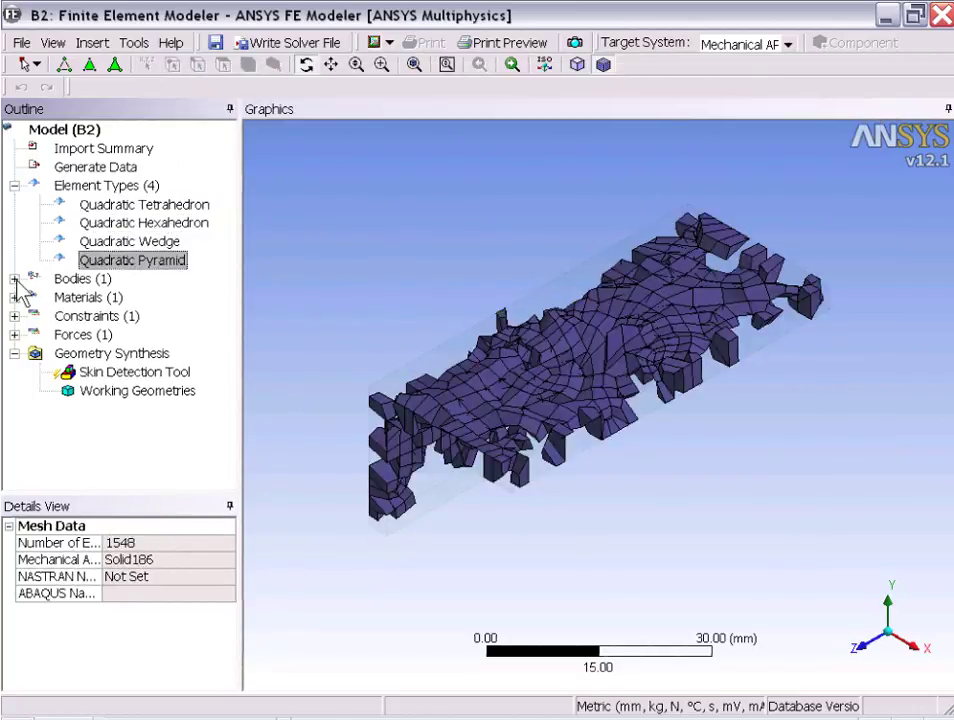
List the Solid body's element types and the Structural Steel material.
{"action": "left_click", "coordinate": [14, 280]}
{"action": "left_click", "coordinate": [39, 298]}
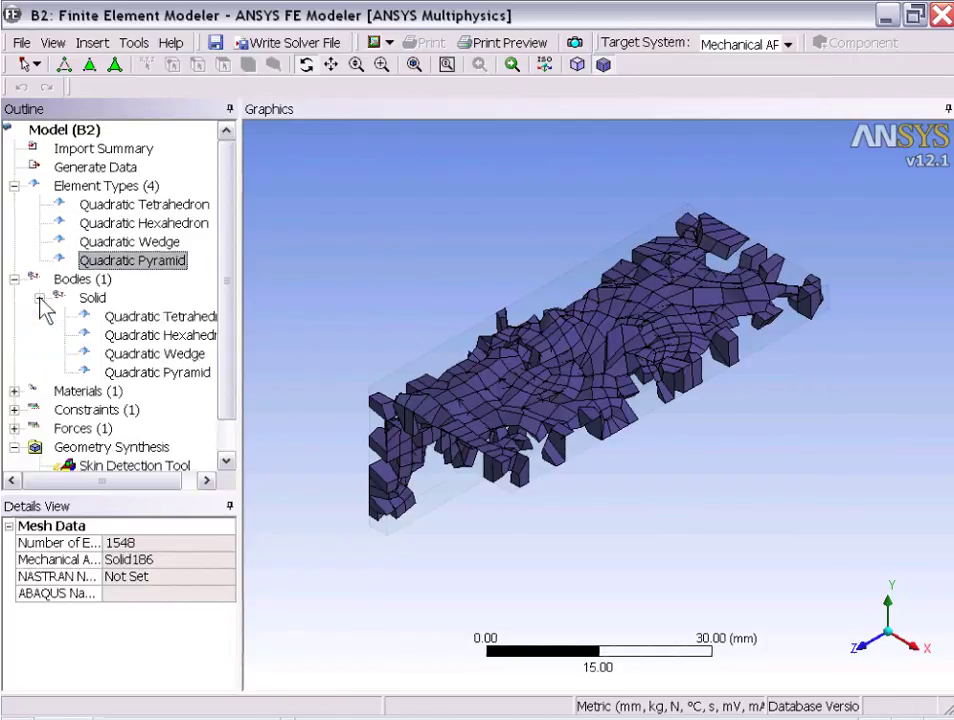
{"action": "left_click", "coordinate": [14, 391]}
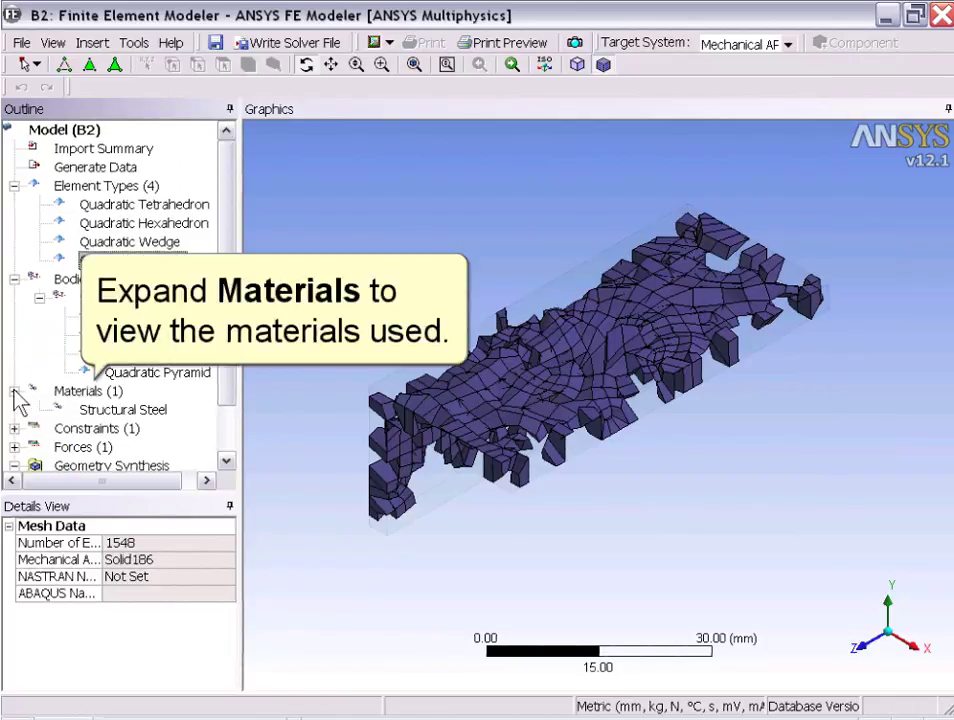
Show the Fixed Support and the Force (Force Y -0.25529) on the bracket.
{"action": "left_click", "coordinate": [14, 429]}
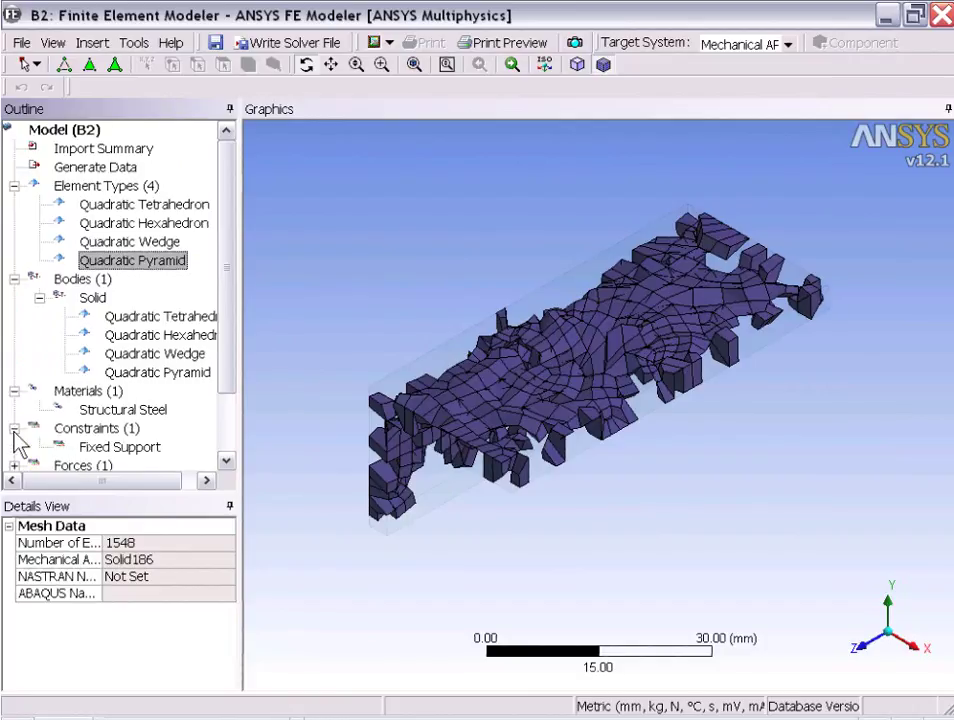
{"action": "left_click", "coordinate": [72, 448]}
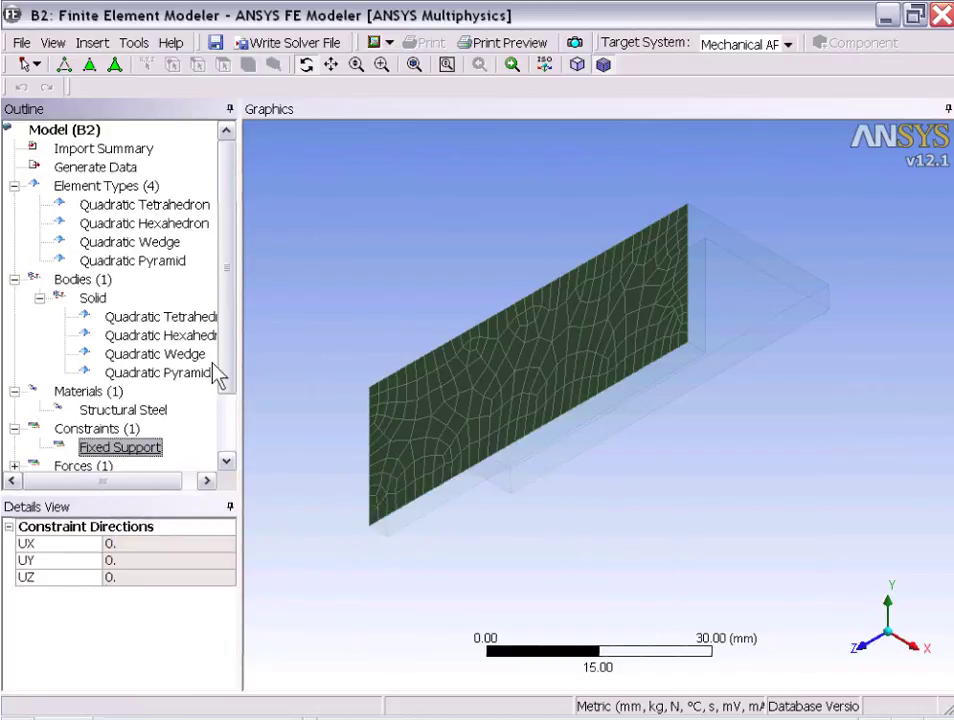
{"action": "left_click_drag", "start_coordinate": [230, 368], "coordinate": [230, 424]}
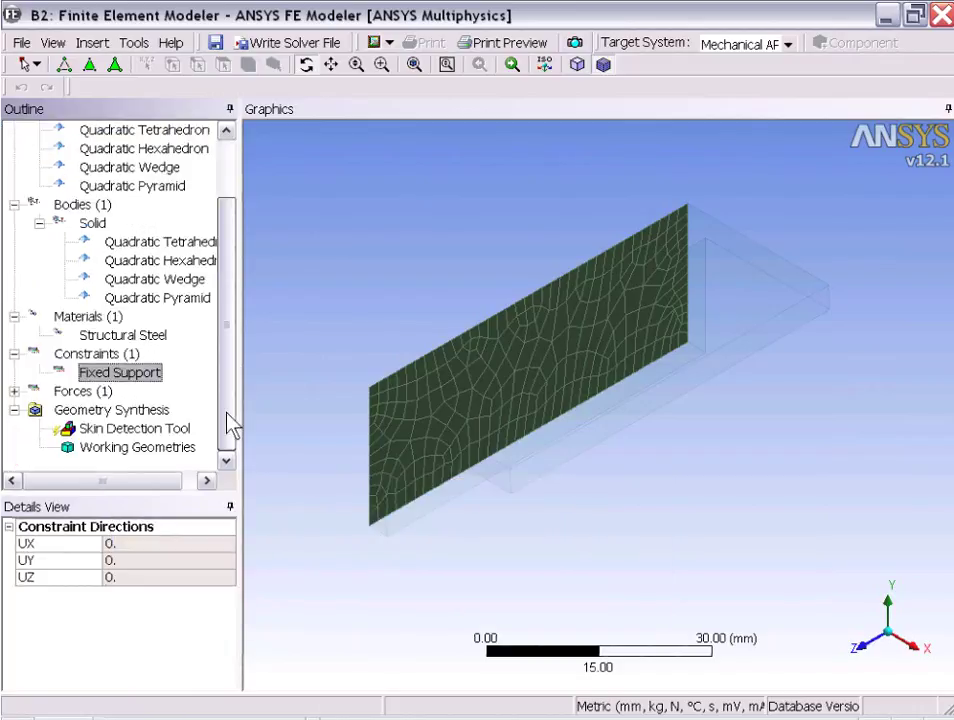
{"action": "left_click", "coordinate": [14, 391]}
{"action": "left_click", "coordinate": [74, 409]}
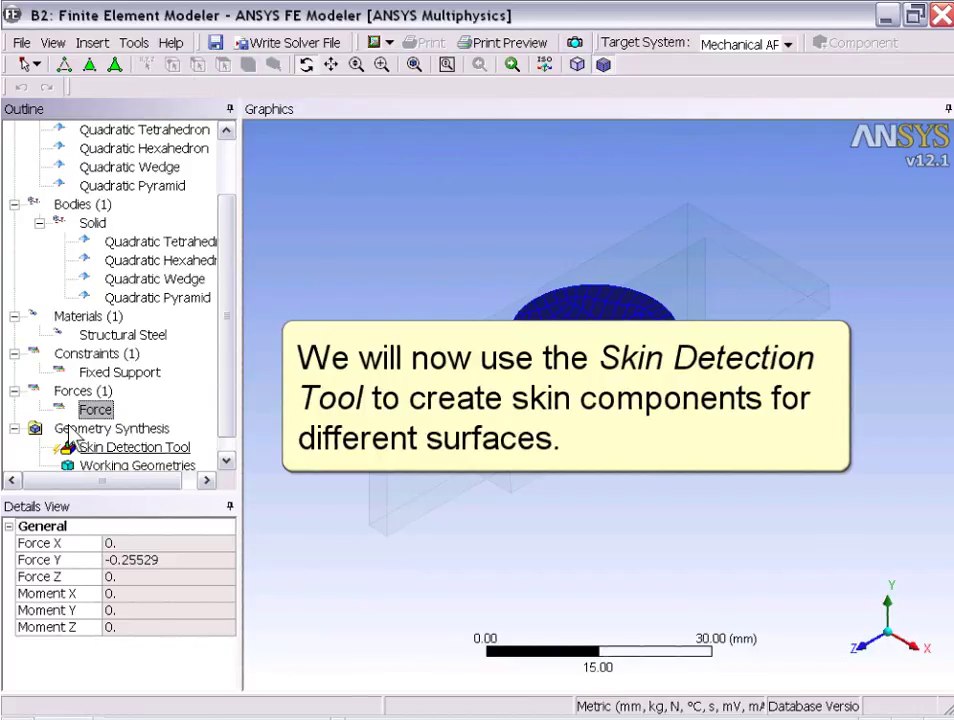
Run the Skin Detection Tool to create 12 SDT components and display SDT Component 11.
{"action": "left_click", "coordinate": [68, 442]}
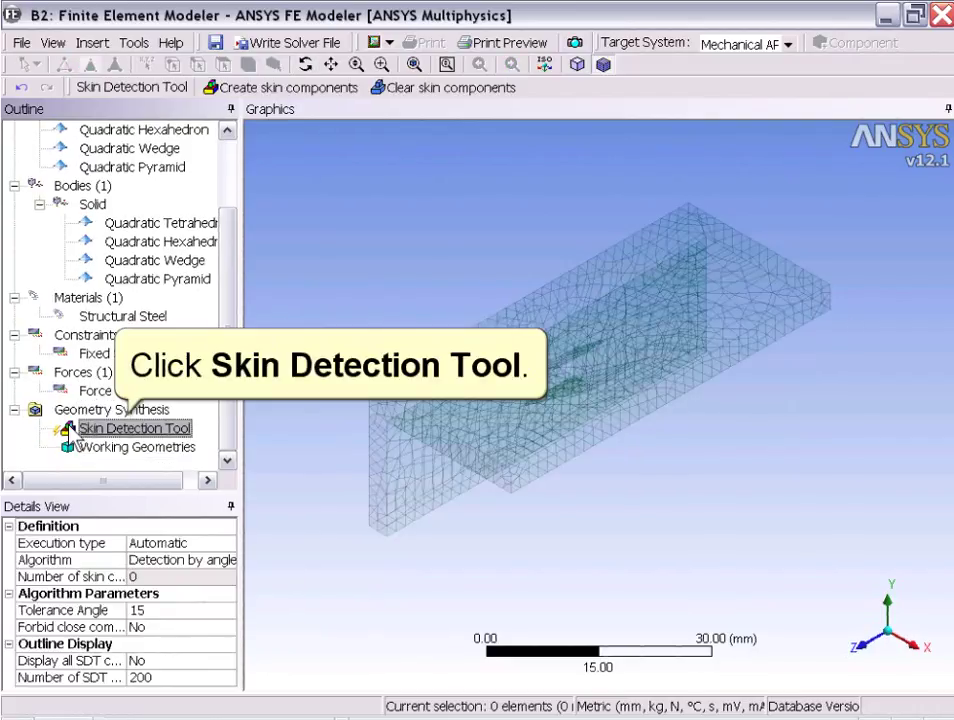
{"action": "left_click", "coordinate": [264, 92]}
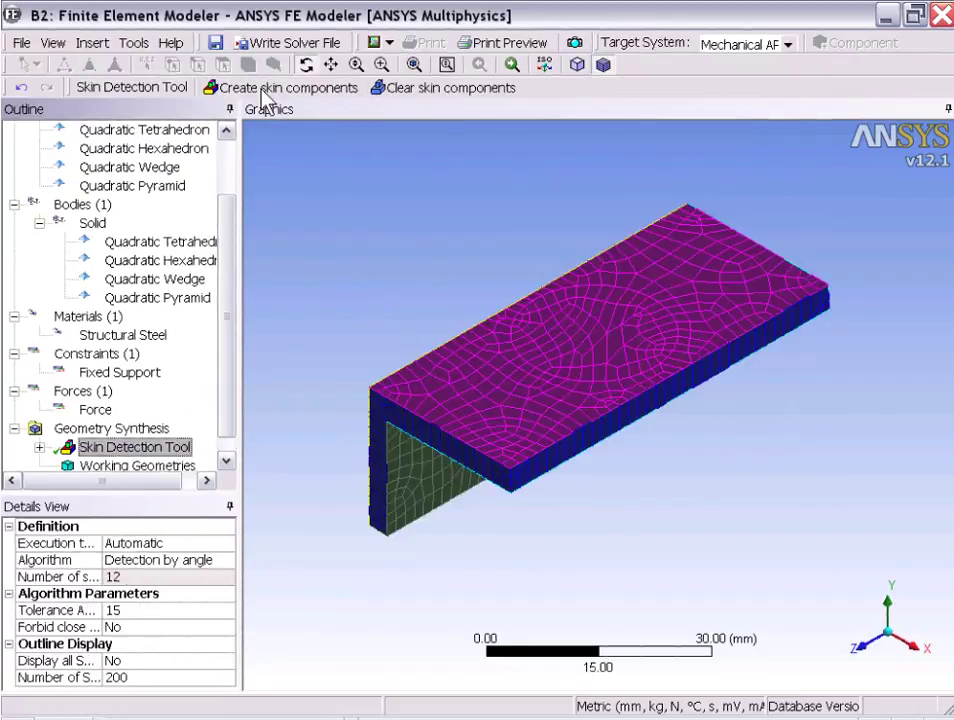
{"action": "left_click", "coordinate": [39, 447]}
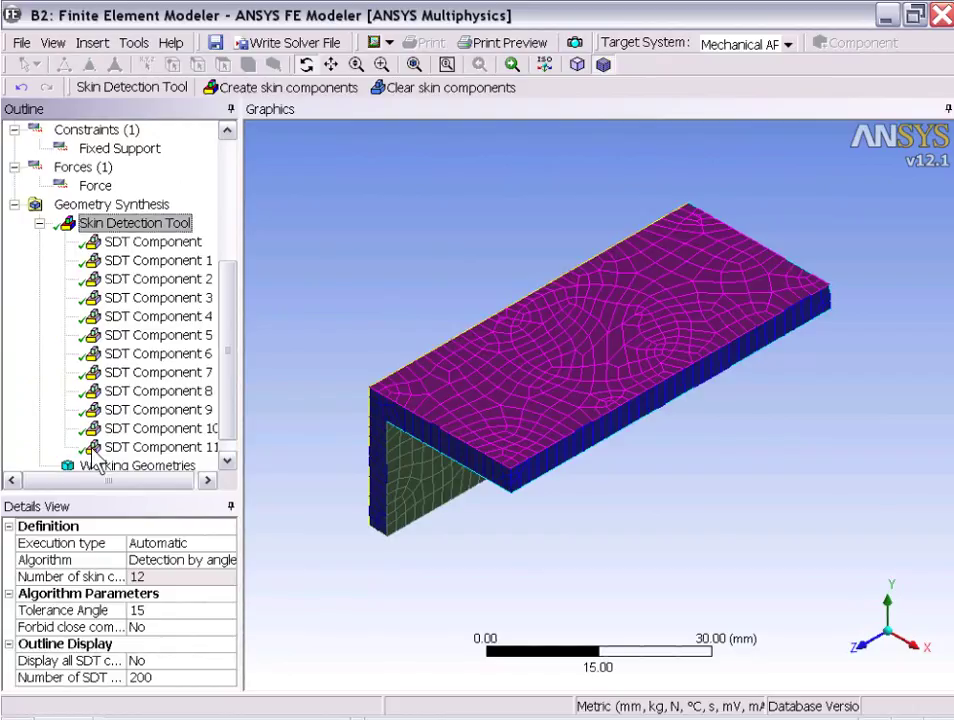
{"action": "left_click", "coordinate": [93, 447]}
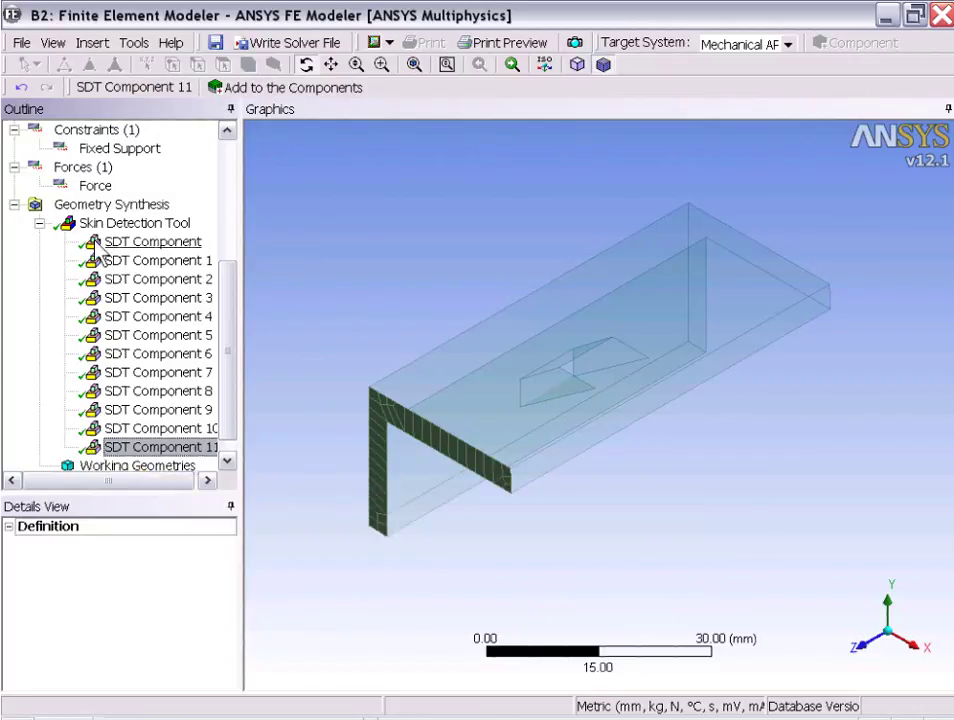
Select all twelve SDT Components and add them to the Components list.
{"action": "left_click", "coordinate": [97, 248], "text": "shift"}
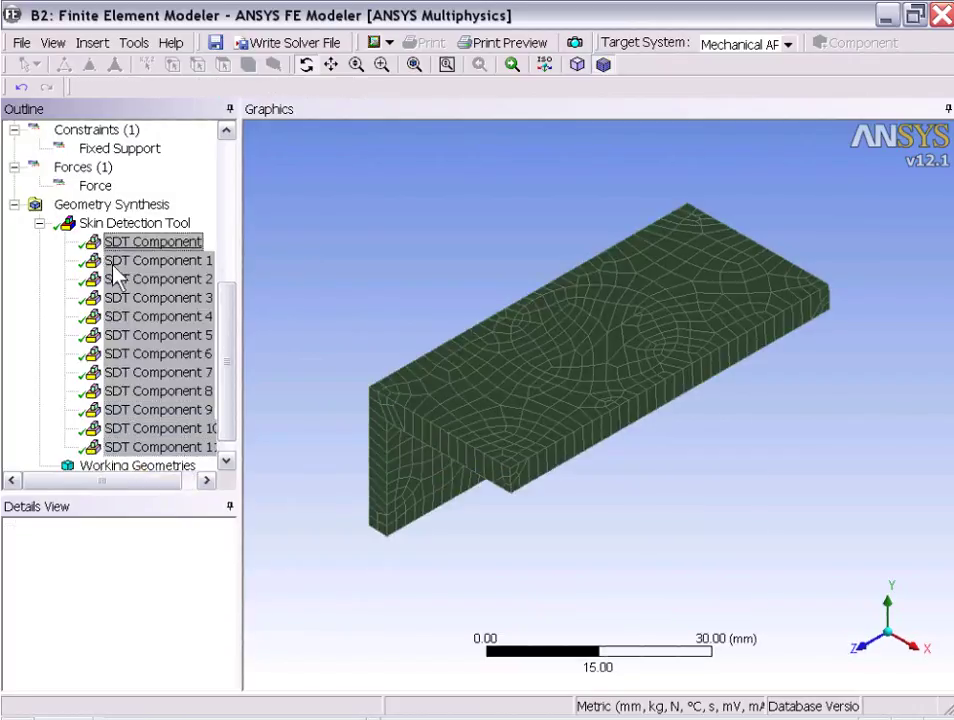
{"action": "right_click", "coordinate": [165, 343]}
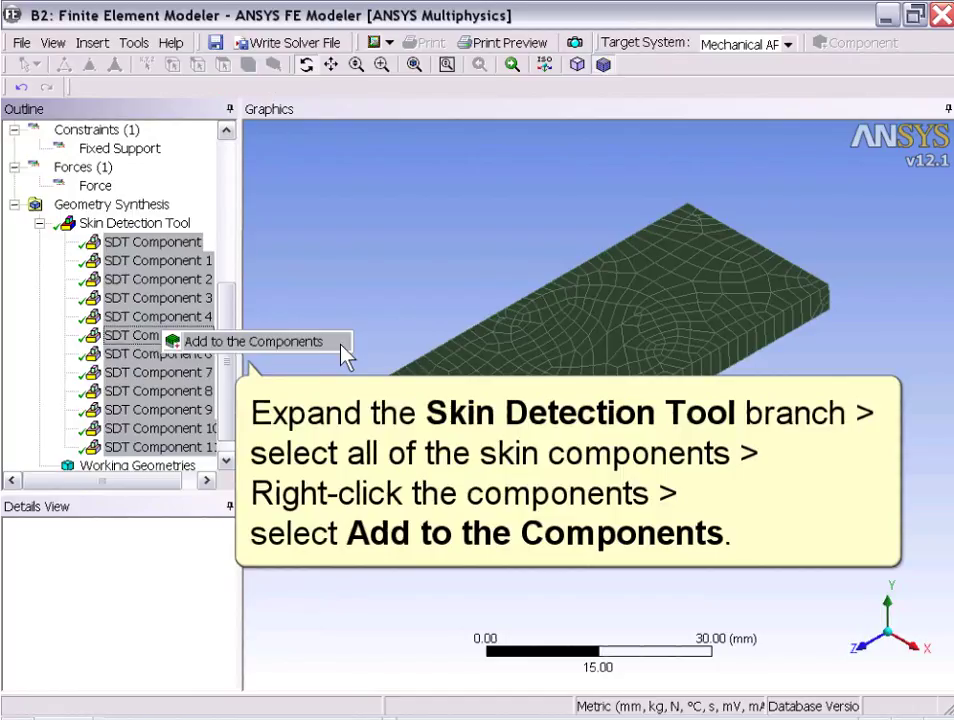
{"action": "left_click", "coordinate": [341, 349]}
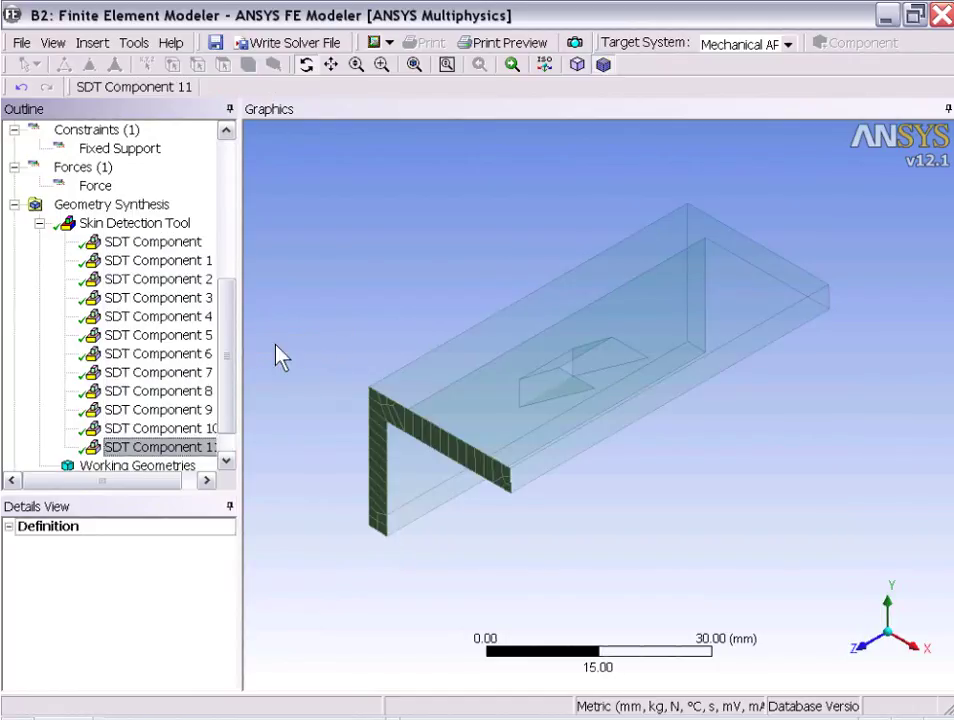
{"action": "left_click_drag", "start_coordinate": [229, 355], "coordinate": [229, 373]}
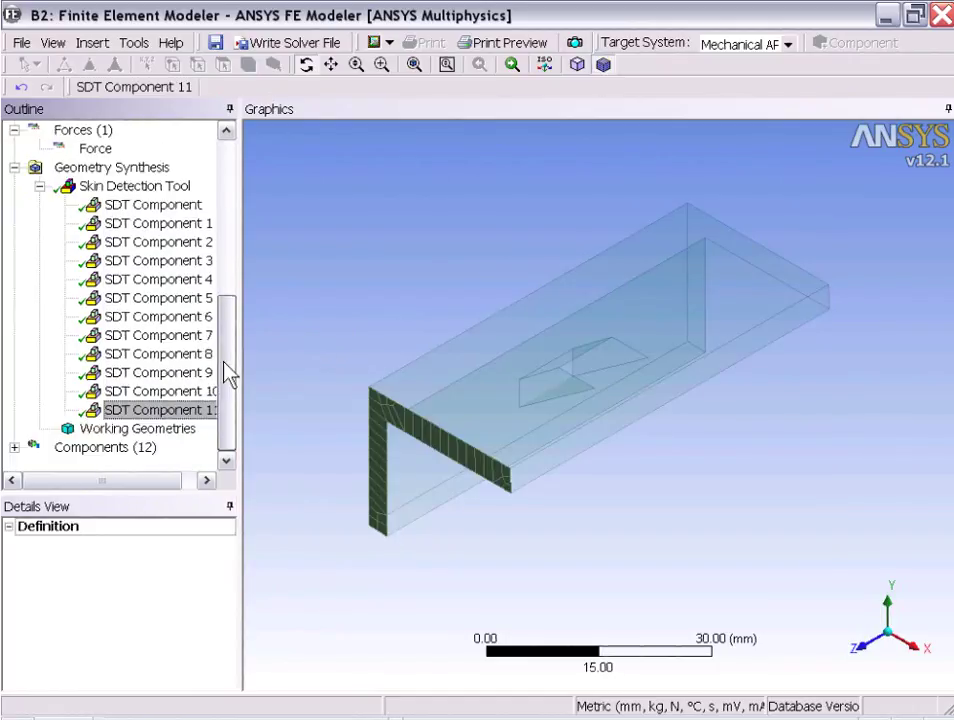
Inspect SDT Component (17 faces), 5 and 11 (36 faces), then select all twelve for Create Assembly.
{"action": "left_click", "coordinate": [14, 448]}
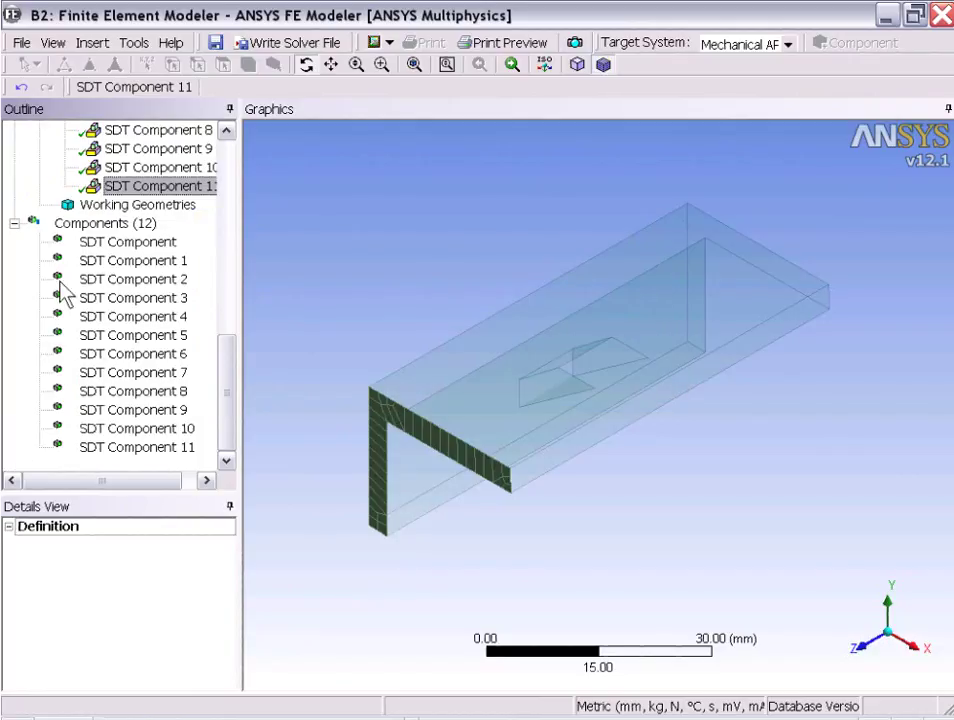
{"action": "left_click", "coordinate": [68, 244]}
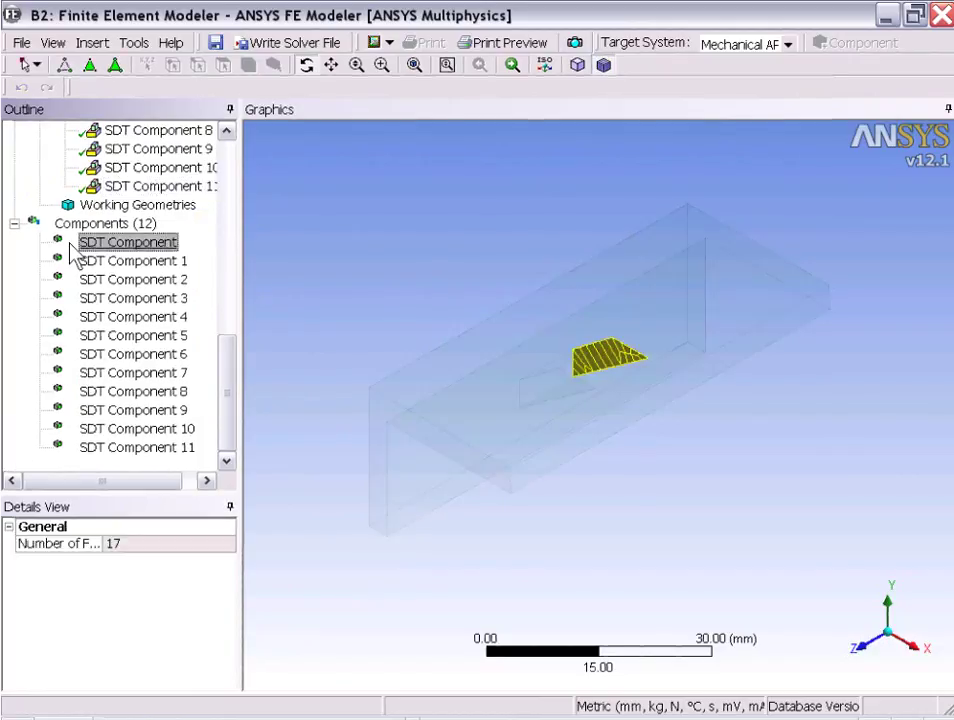
{"action": "left_click", "coordinate": [74, 336]}
{"action": "left_click", "coordinate": [74, 448]}
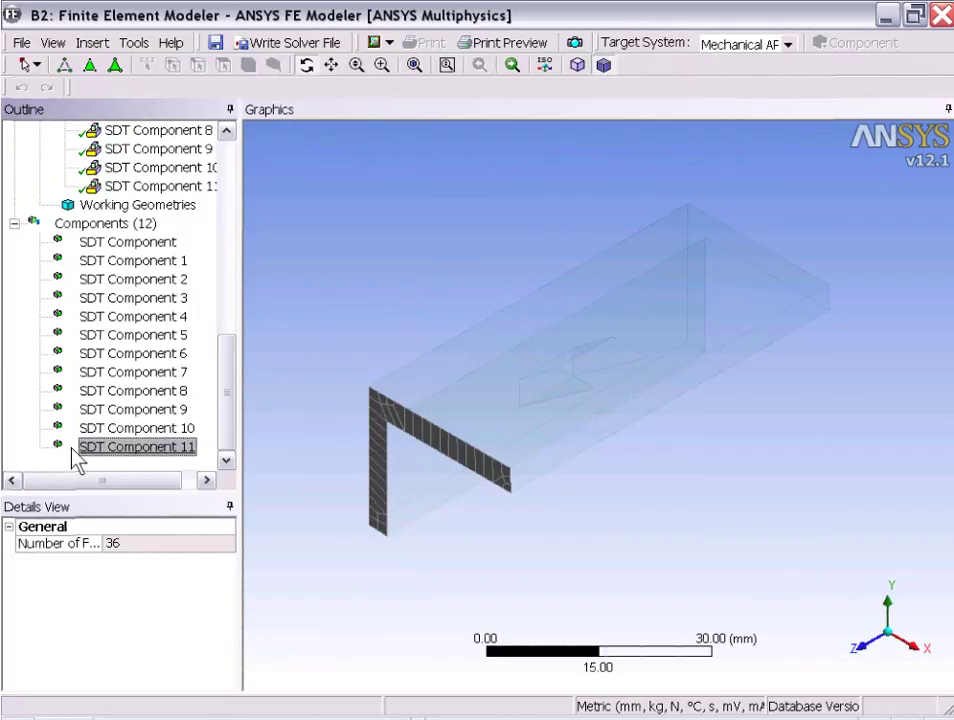
{"action": "left_click", "coordinate": [80, 245], "text": "shift"}
{"action": "right_click", "coordinate": [137, 353]}
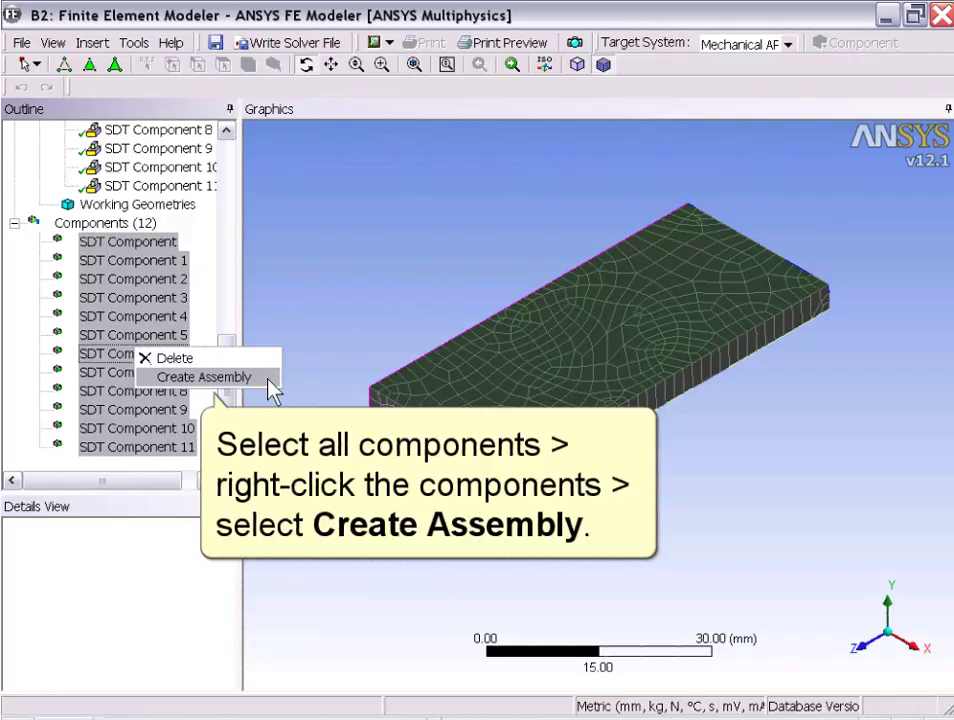
Create an assembly named Frame grouping the twelve SDT components.
{"action": "left_click", "coordinate": [205, 377]}
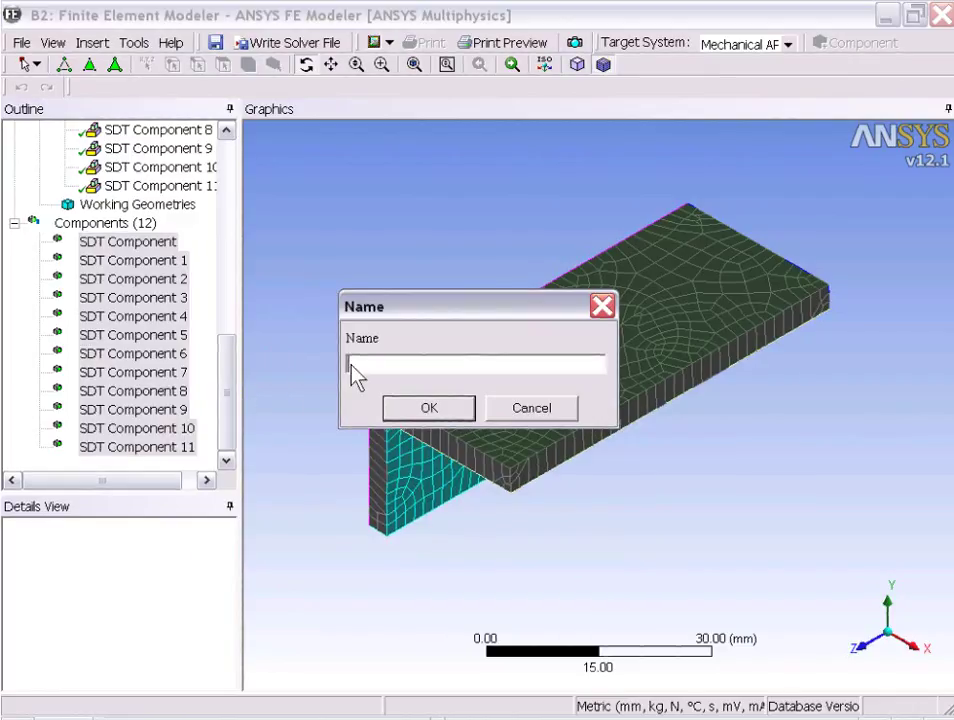
{"action": "type", "text": "Frame"}
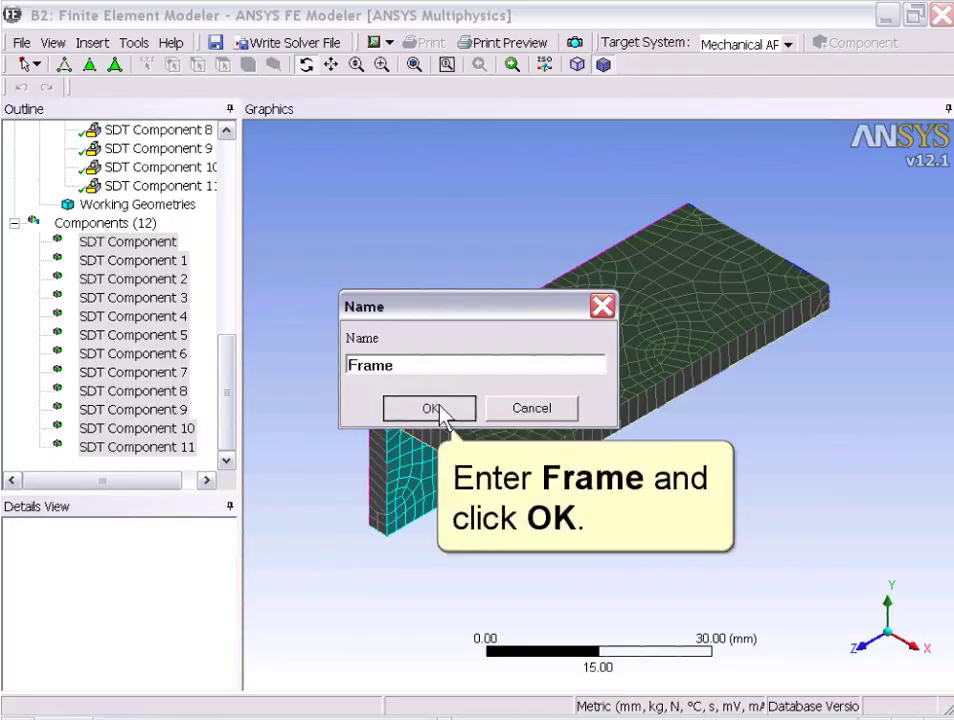
{"action": "left_click", "coordinate": [430, 408]}
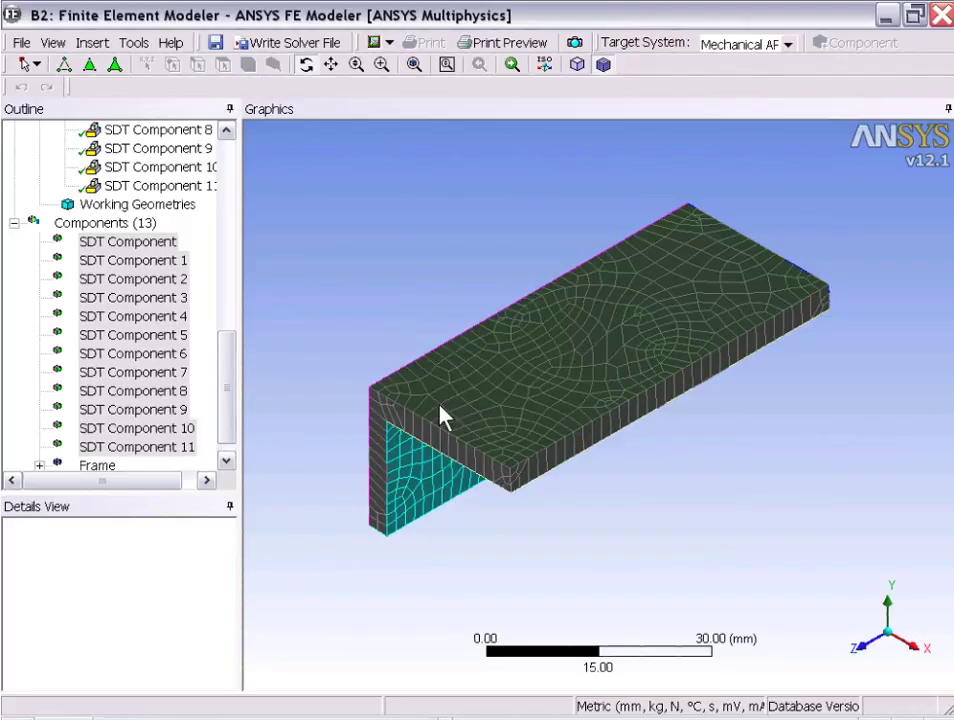
{"action": "left_click", "coordinate": [228, 462]}
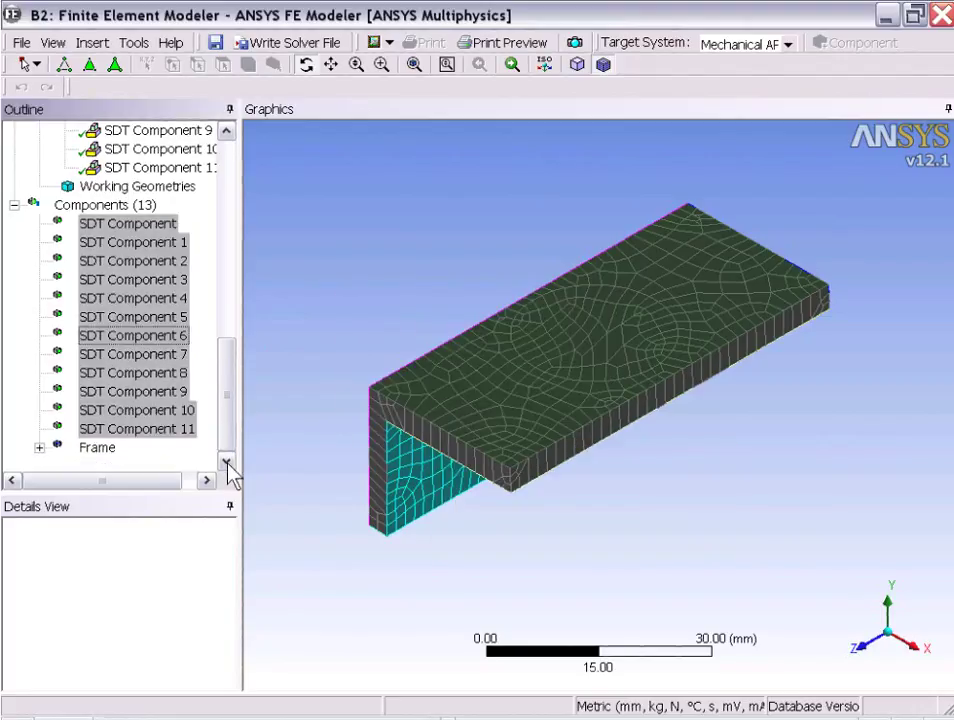
Expand the Frame assembly to review its members and details, then collapse Frame and Components.
{"action": "left_click", "coordinate": [39, 449]}
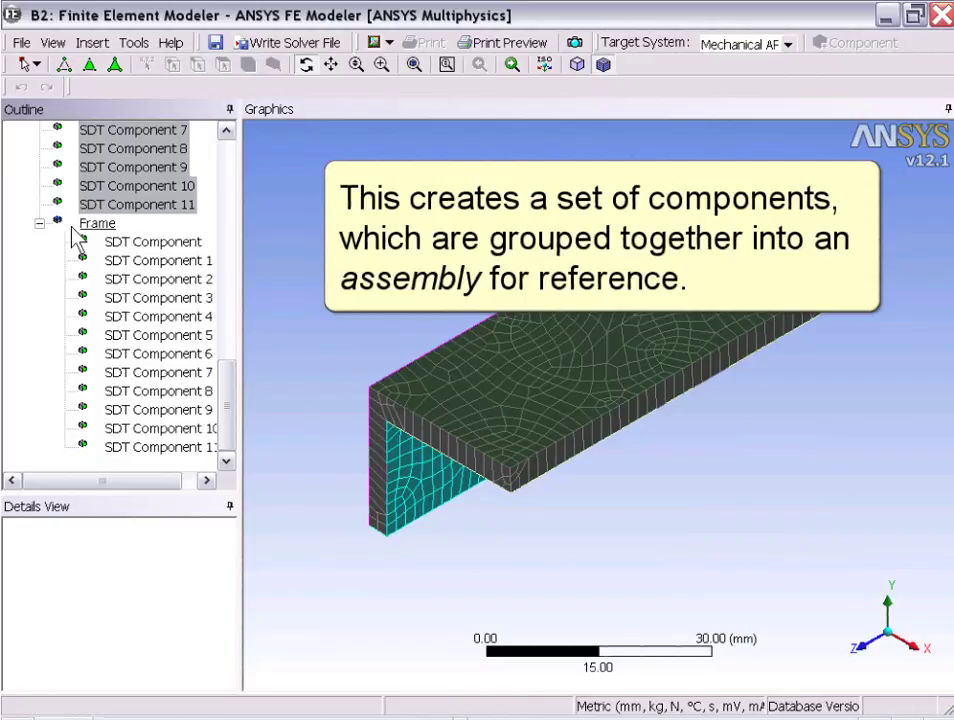
{"action": "left_click", "coordinate": [72, 230]}
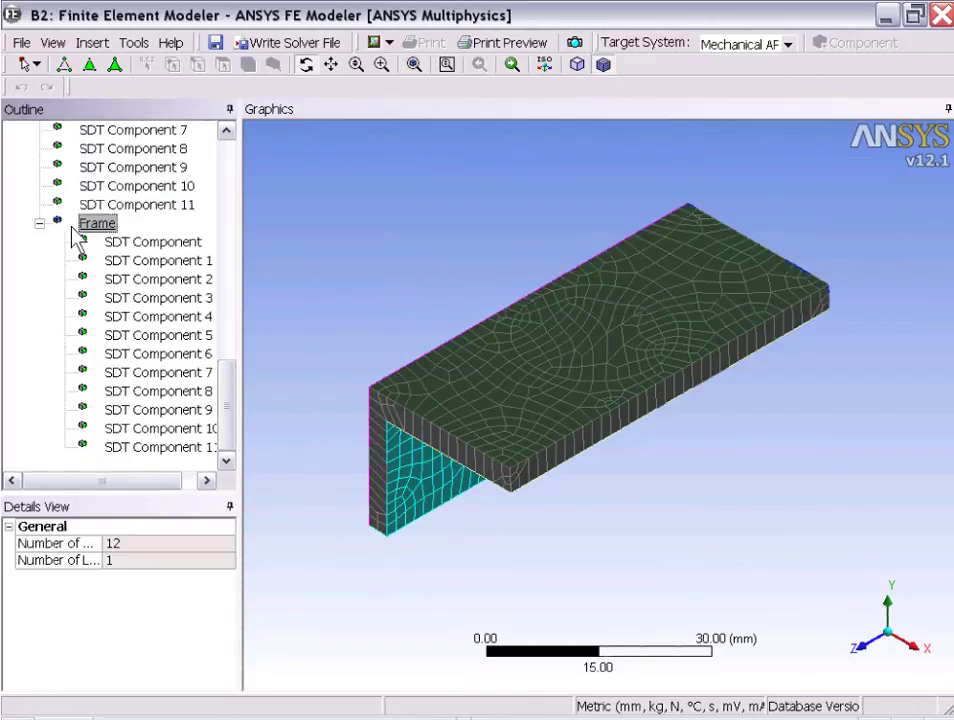
{"action": "left_click", "coordinate": [39, 225]}
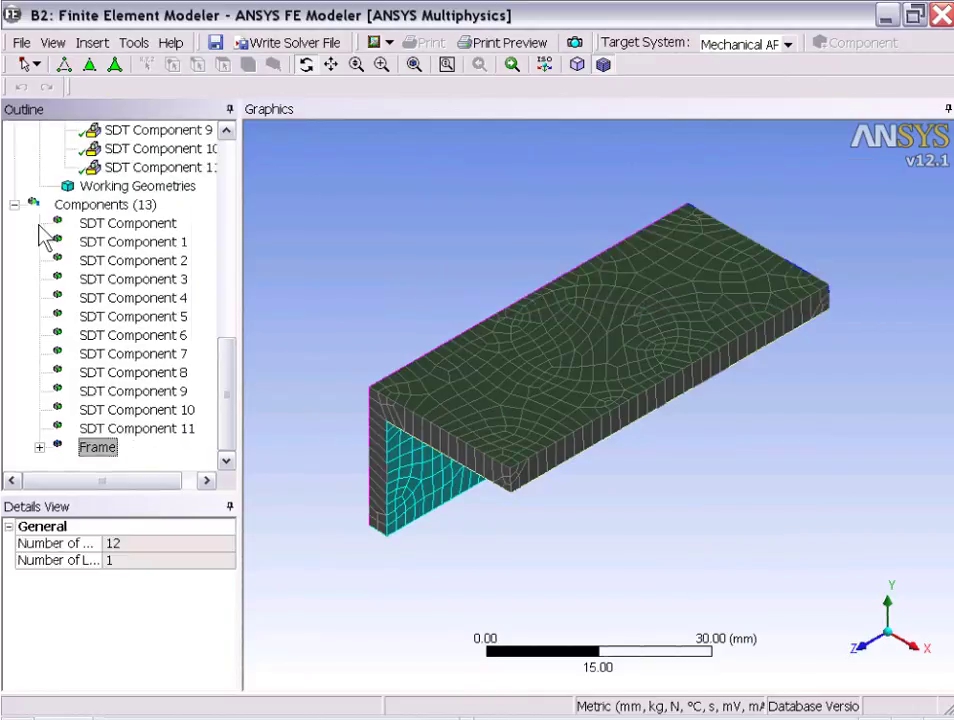
{"action": "left_click", "coordinate": [15, 204]}
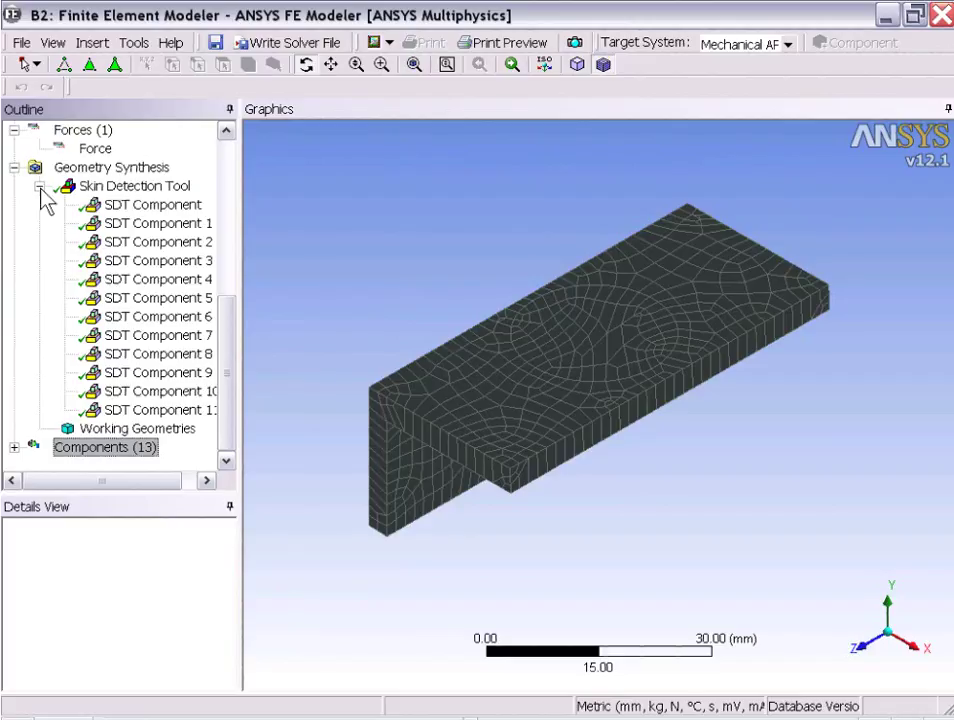
Collapse Skin Detection Tool and generate an Initial Geometry from Geometry Synthesis.
{"action": "left_click", "coordinate": [39, 187]}
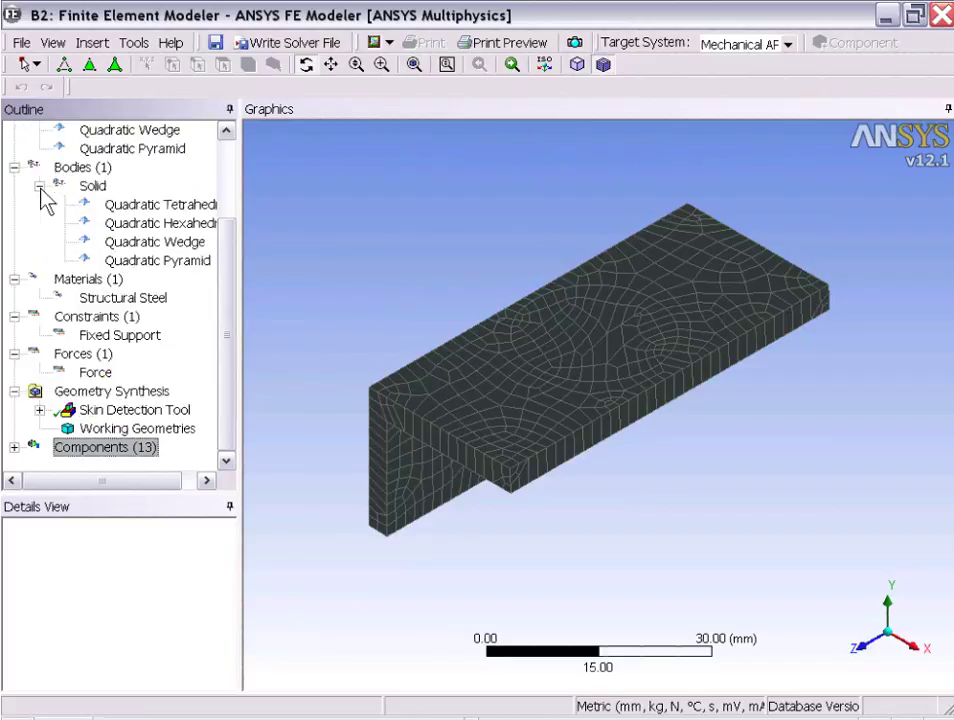
{"action": "left_click", "coordinate": [56, 393]}
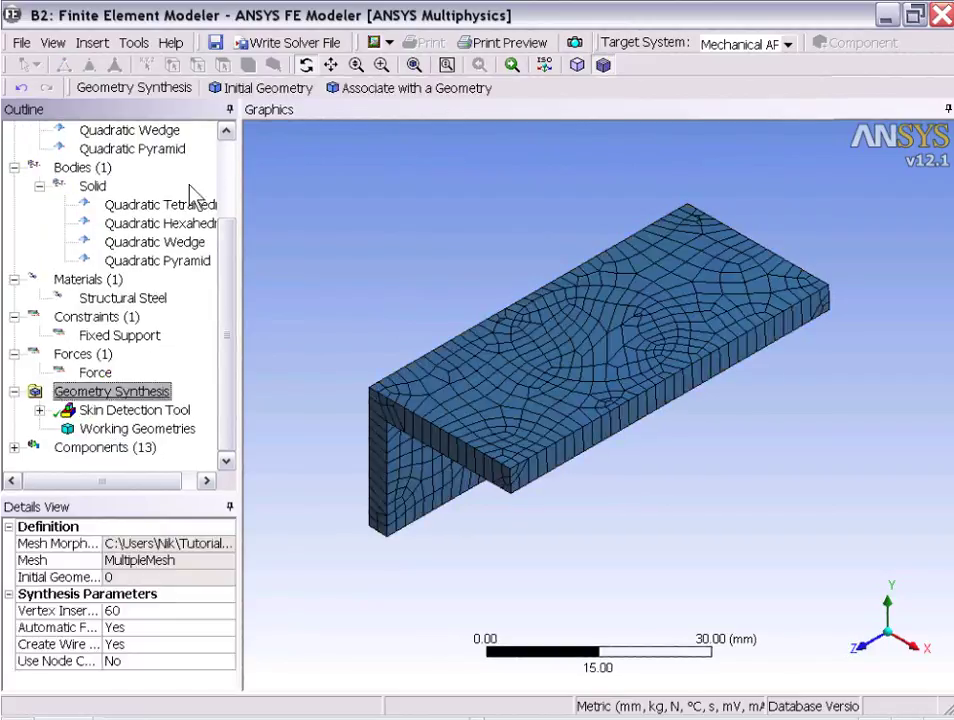
{"action": "left_click", "coordinate": [260, 88]}
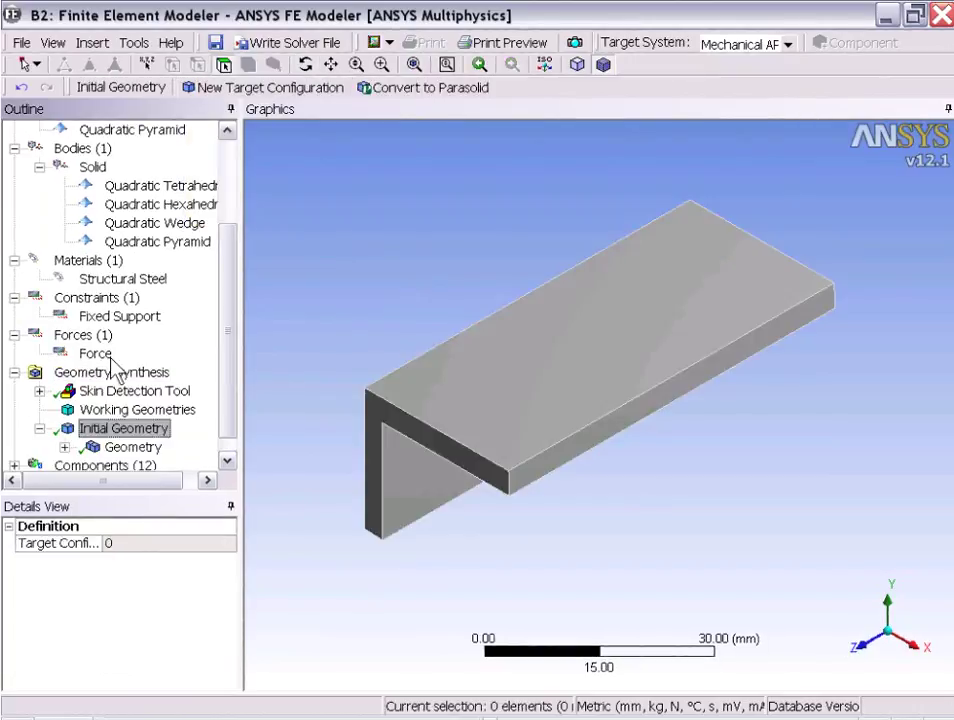
Expand Geometry > Part to inspect the single bracket Body, then reselect Initial Geometry.
{"action": "left_click", "coordinate": [64, 447]}
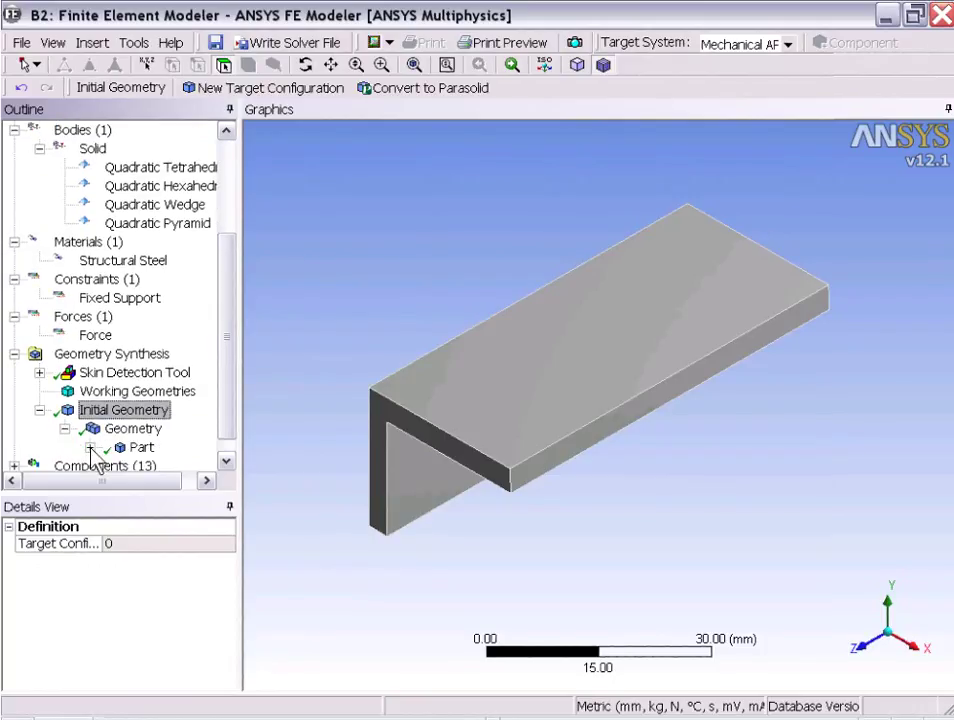
{"action": "left_click", "coordinate": [90, 447]}
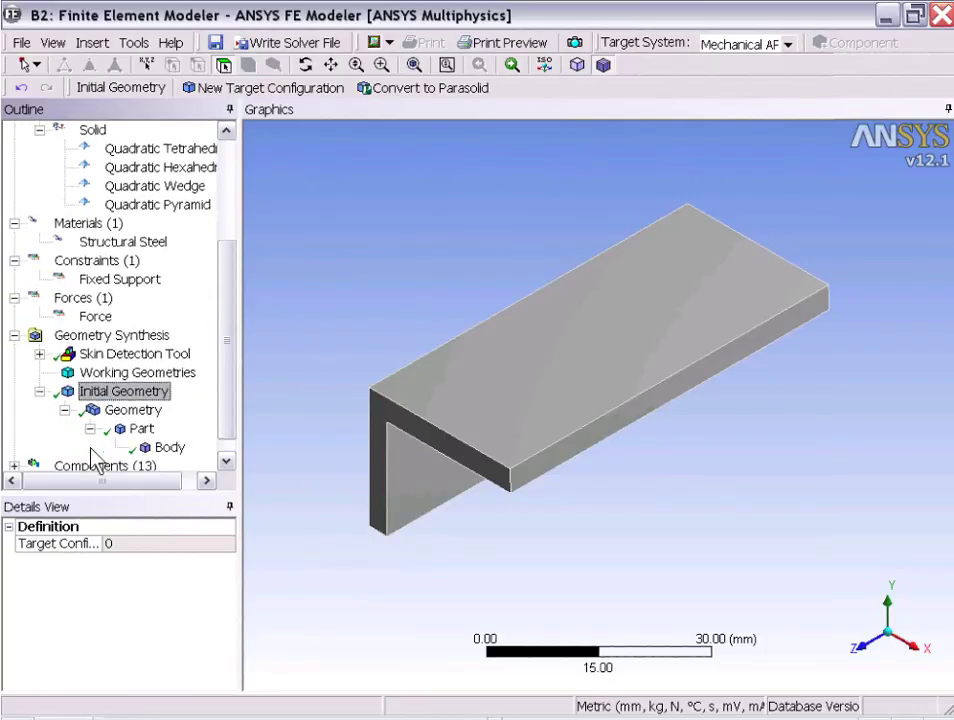
{"action": "left_click", "coordinate": [168, 448]}
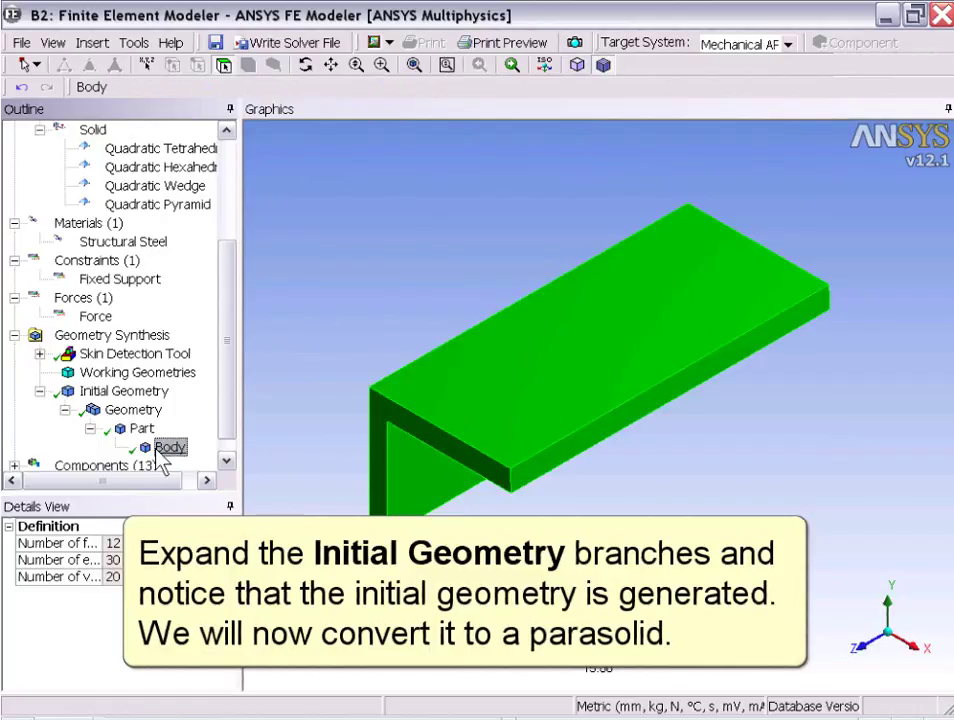
{"action": "left_click", "coordinate": [82, 393]}
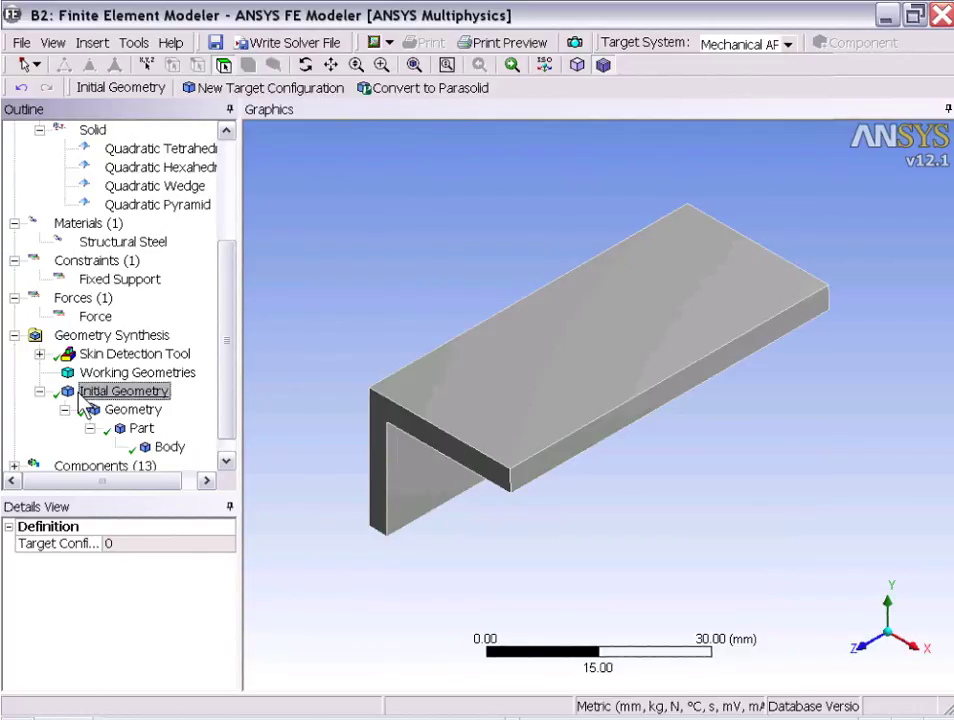
Convert the Initial Geometry to Parasolid and expand its Part to list the twelve bodies.
{"action": "left_click", "coordinate": [428, 87]}
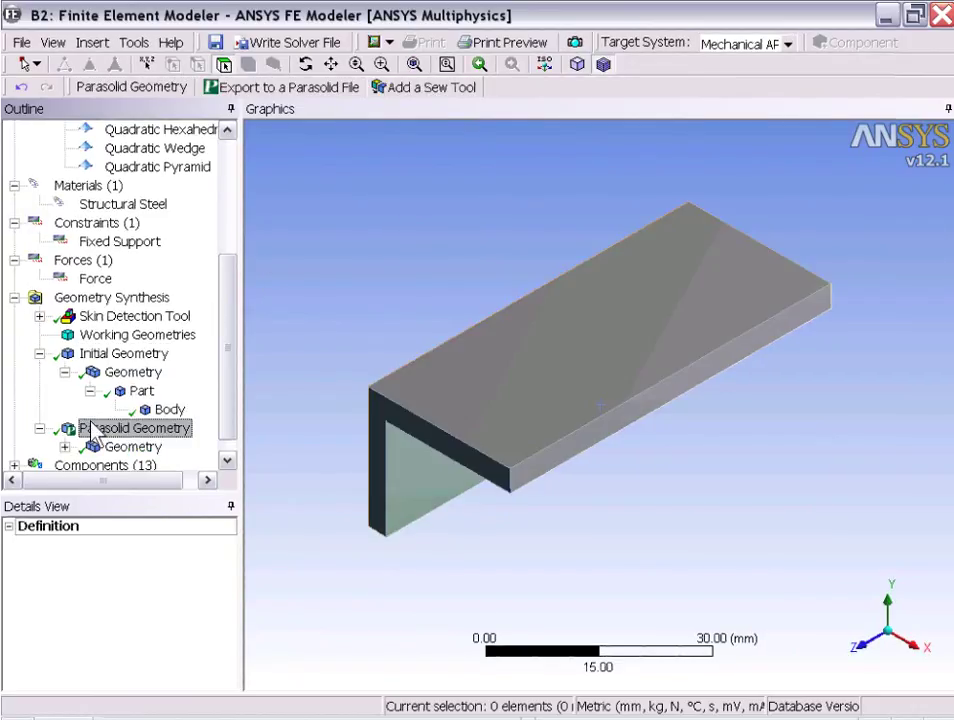
{"action": "left_click", "coordinate": [64, 447]}
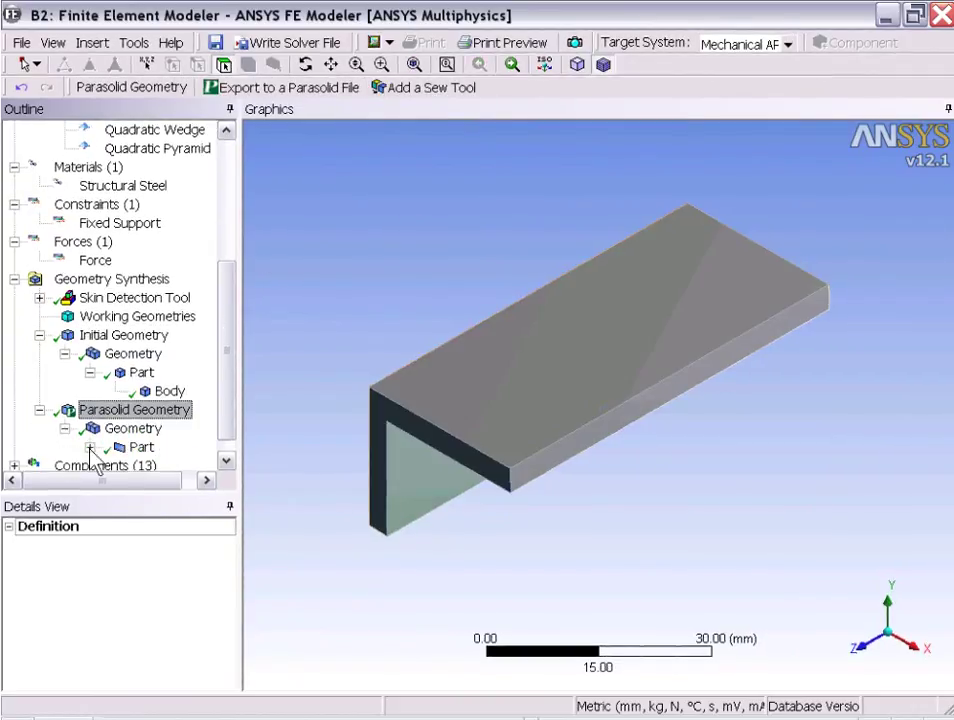
{"action": "left_click", "coordinate": [90, 446]}
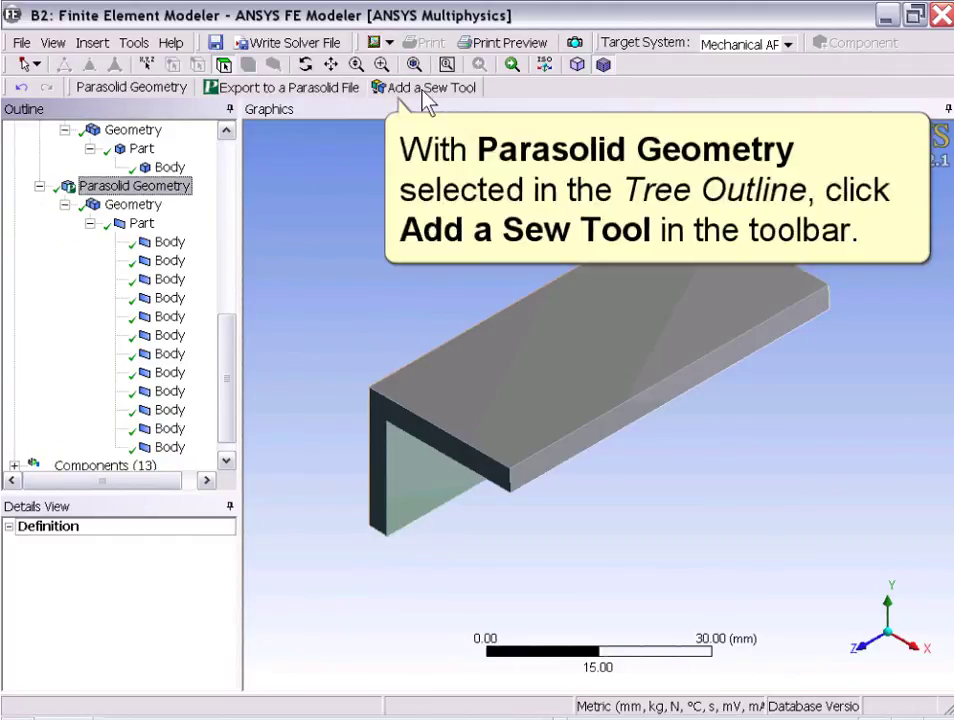
Add a Sew tool on all twelve Parasolid bodies (tolerance 0.00001) and generate the sewn geometry.
{"action": "left_click", "coordinate": [423, 90]}
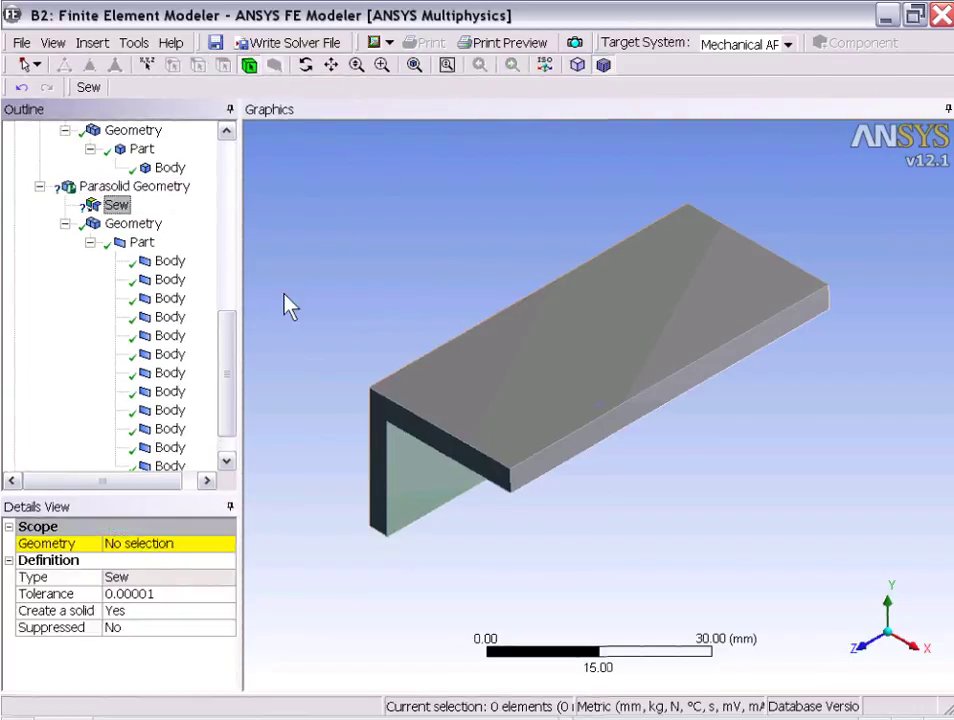
{"action": "left_click", "coordinate": [120, 552]}
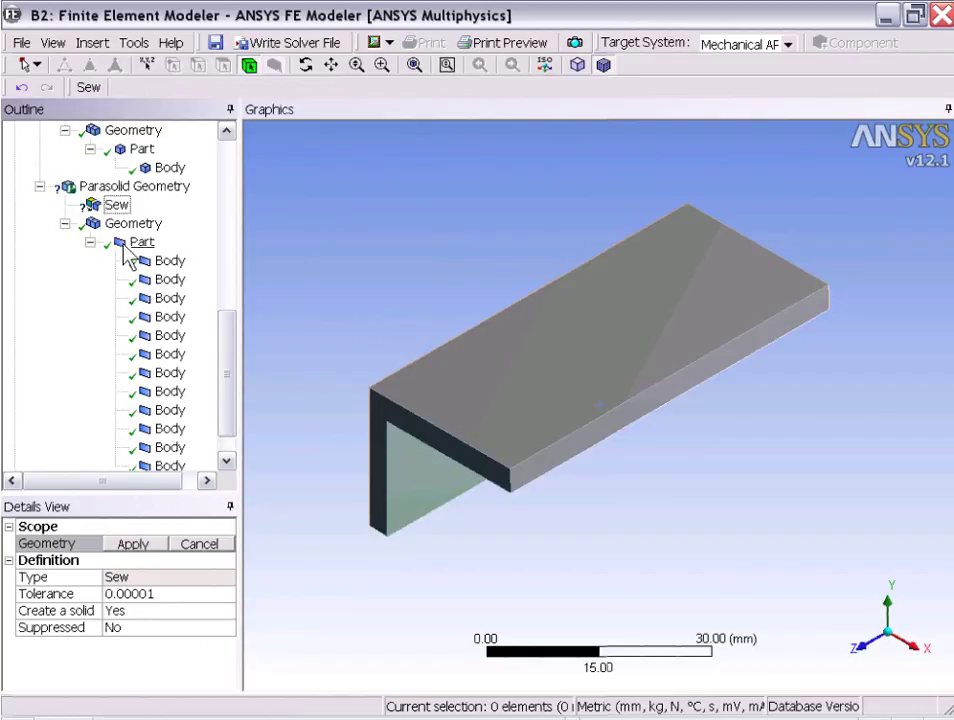
{"action": "left_click", "coordinate": [125, 250]}
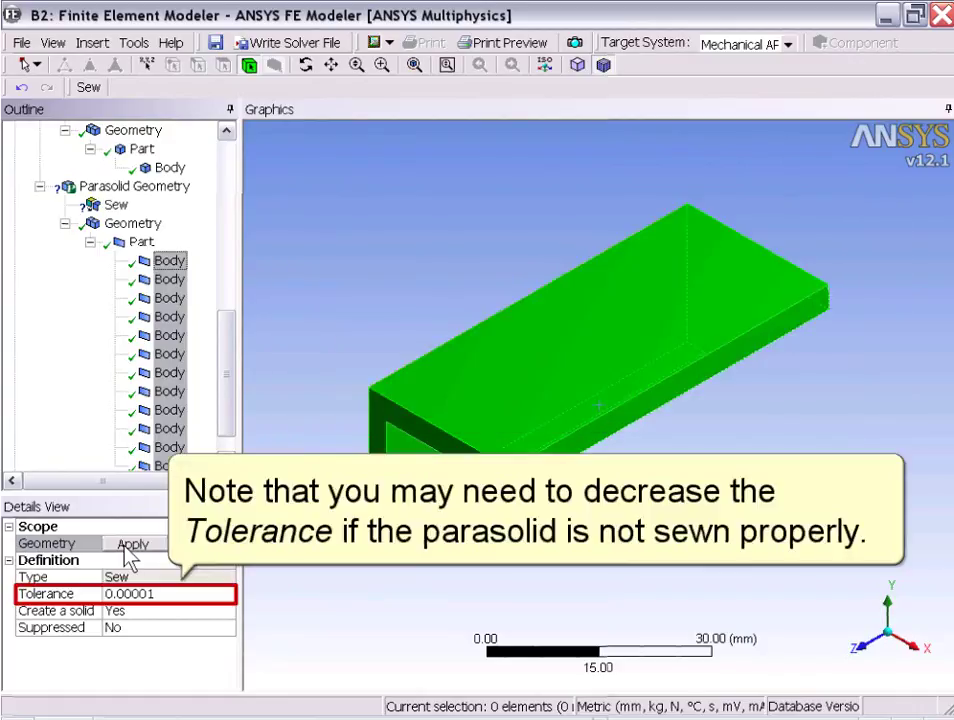
{"action": "left_click", "coordinate": [127, 546]}
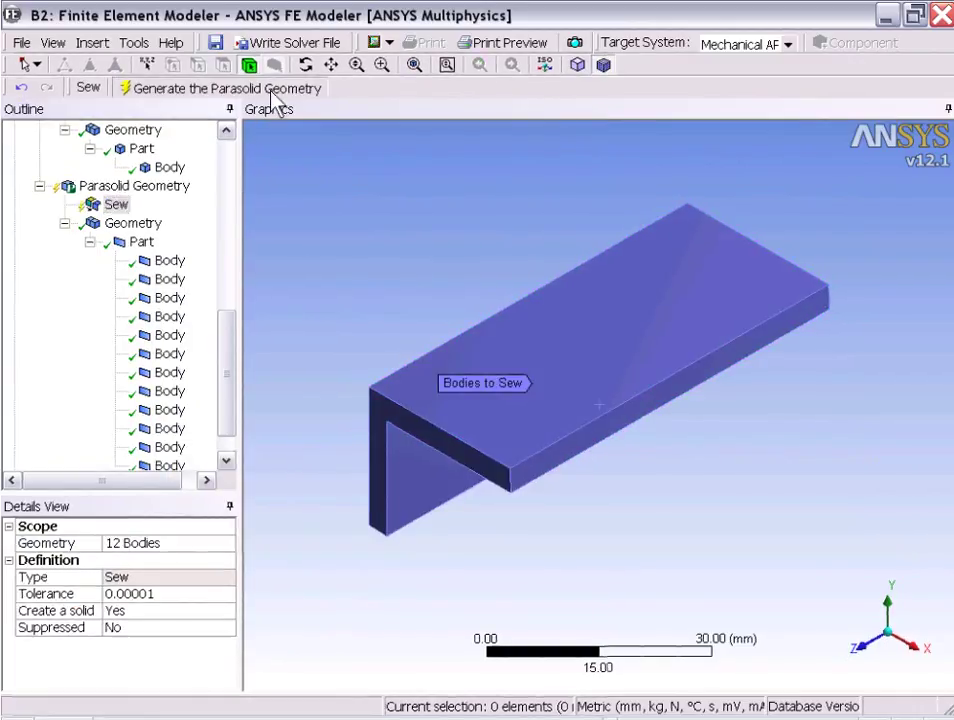
{"action": "left_click", "coordinate": [272, 90]}
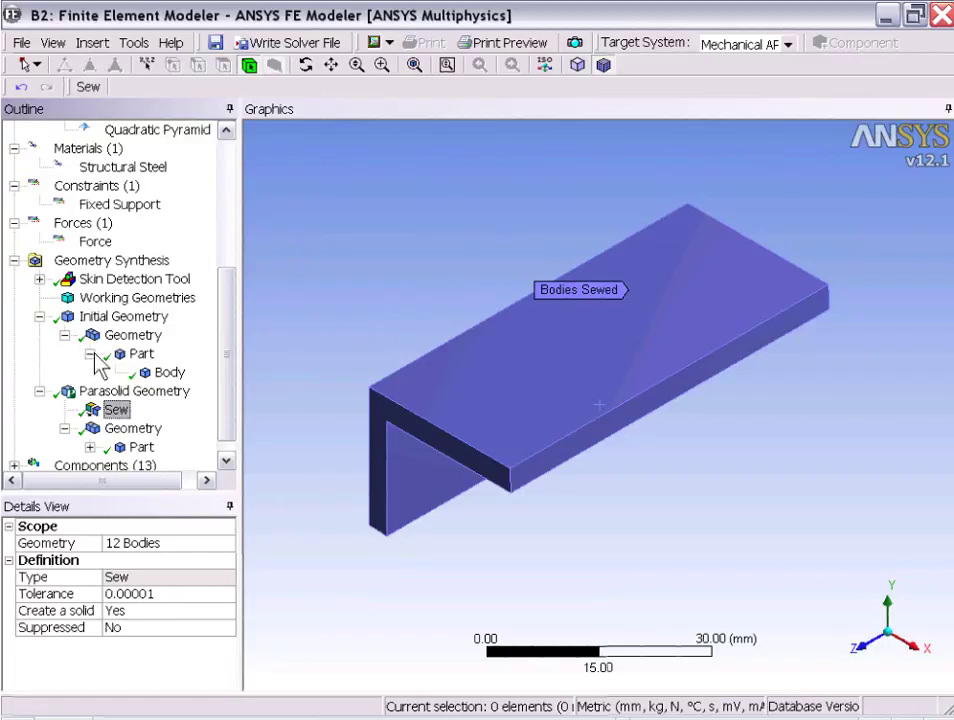
{"action": "left_click", "coordinate": [72, 398]}
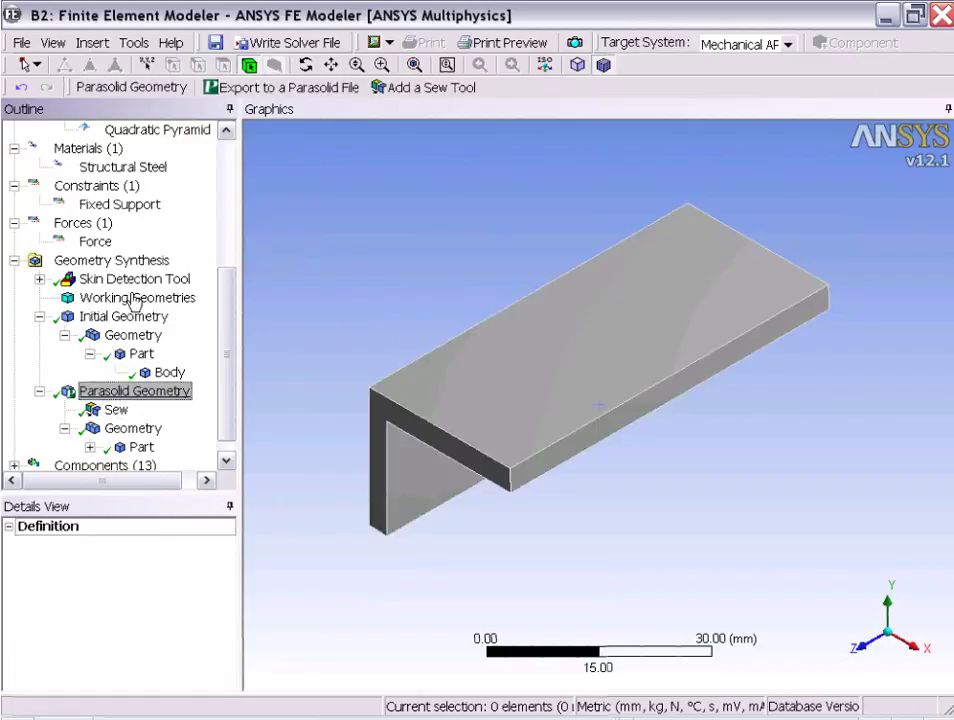
Export the sewn Parasolid geometry to the file Frame.x_t.
{"action": "left_click", "coordinate": [247, 96]}
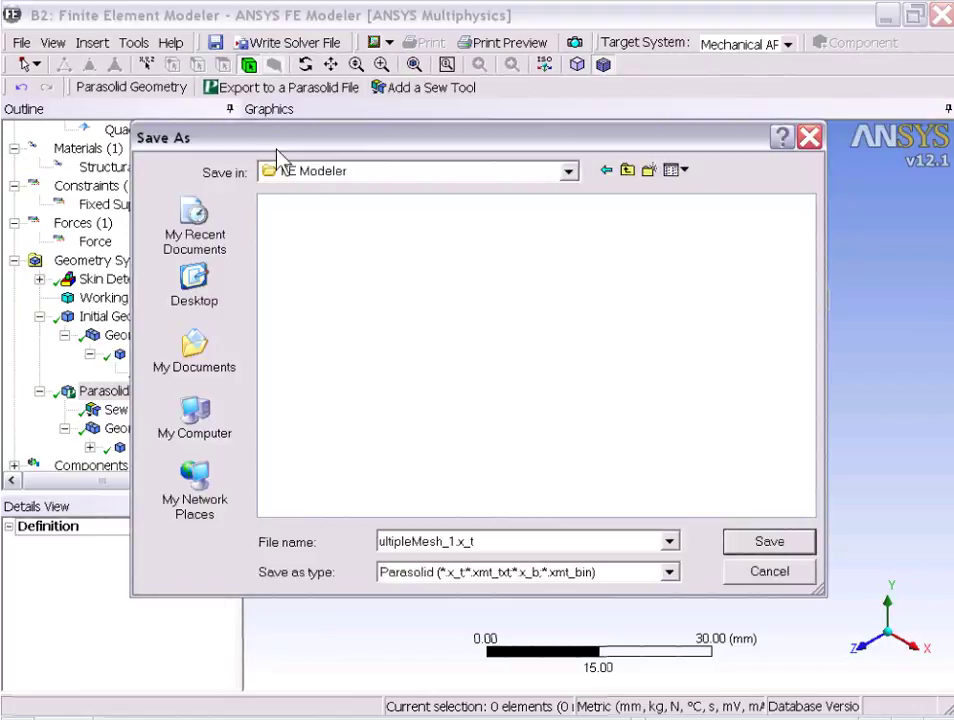
{"action": "triple_click", "coordinate": [483, 543]}
{"action": "type", "text": "Frame.x_t"}
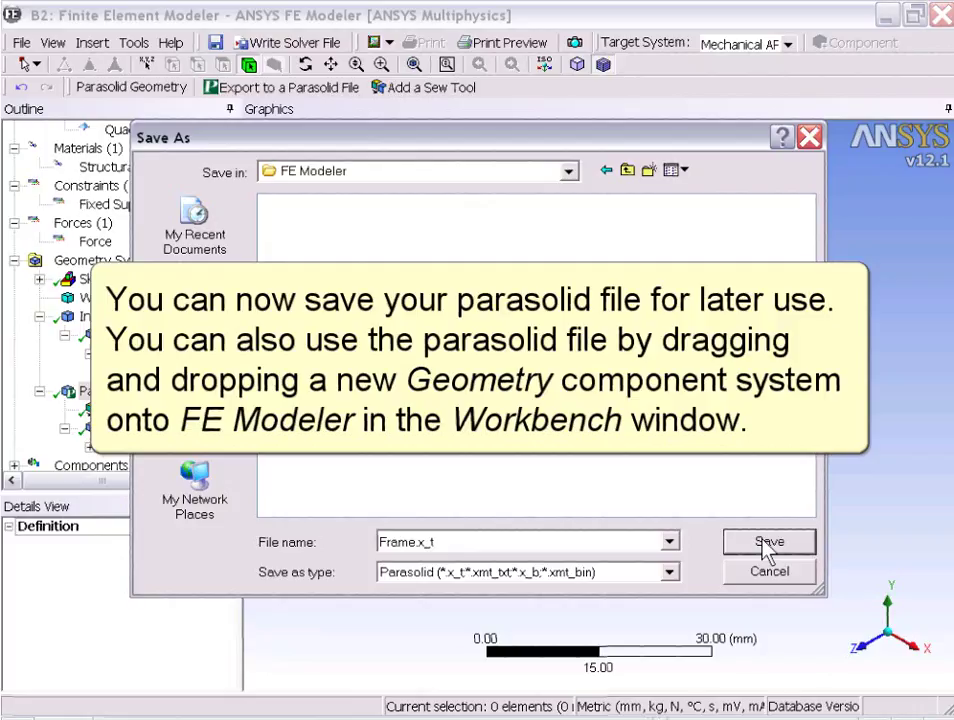
{"action": "left_click", "coordinate": [768, 548]}
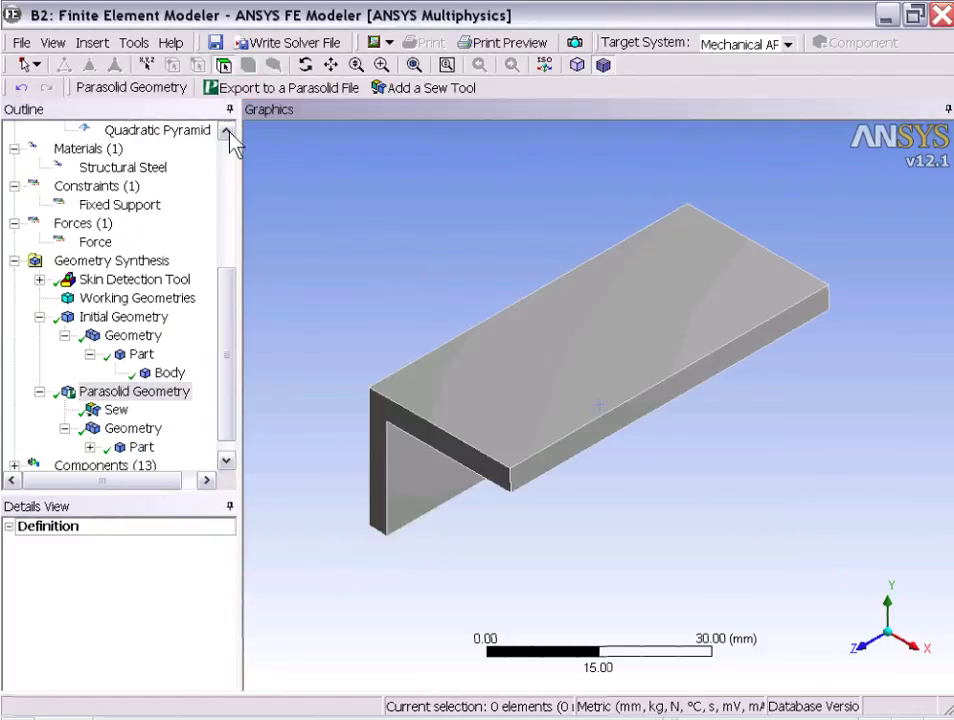
Insert a Mesh Metrics item under Model (B2) and display its settings panel.
{"action": "scroll", "coordinate": [229, 140], "scroll_direction": "up", "scroll_amount": 2}
{"action": "scroll", "coordinate": [229, 140], "scroll_direction": "up", "scroll_amount": 2}
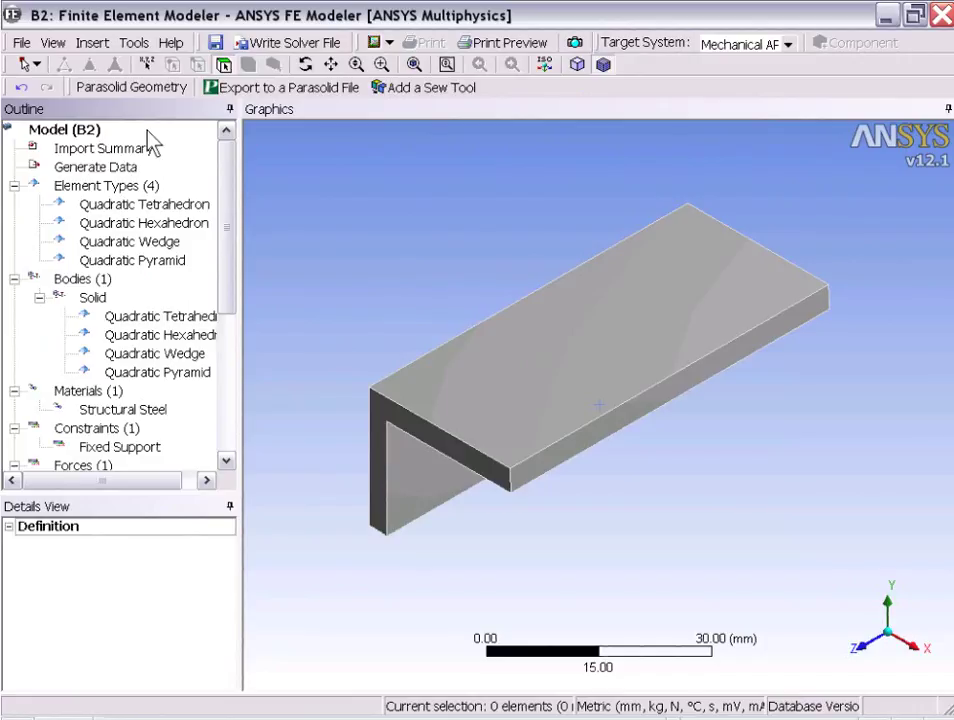
{"action": "left_click", "coordinate": [28, 137]}
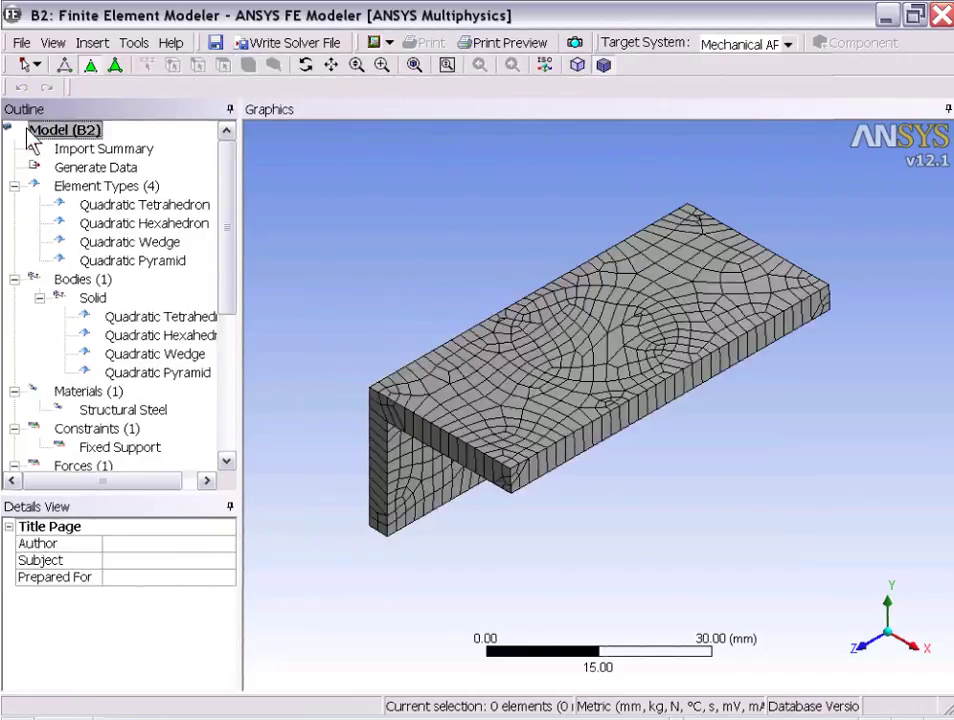
{"action": "right_click", "coordinate": [28, 140]}
{"action": "mouse_move", "coordinate": [62, 139]}
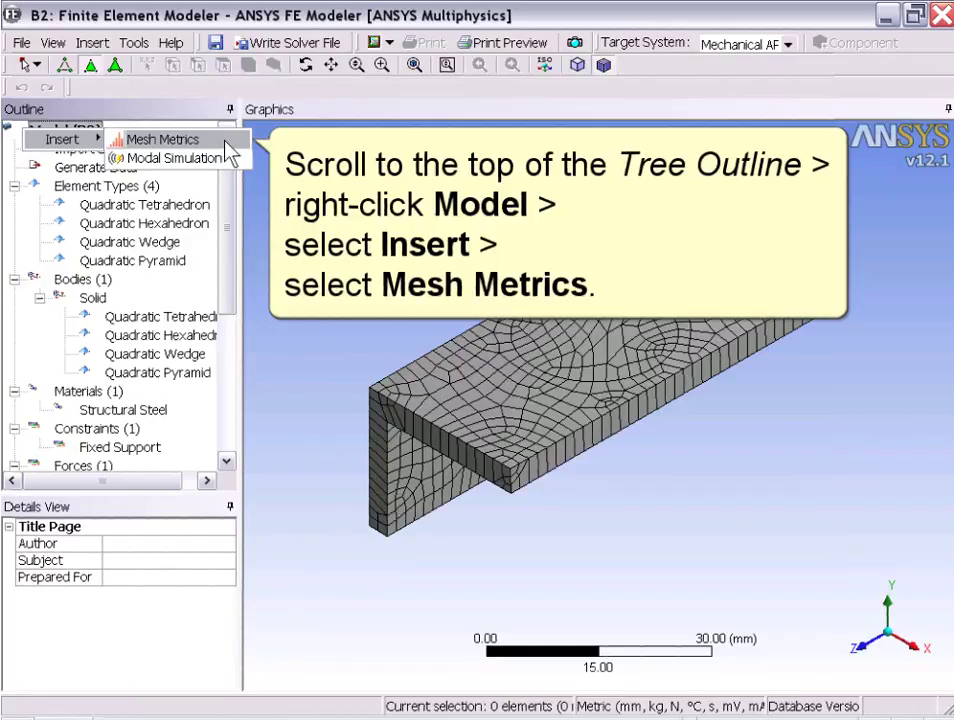
{"action": "left_click", "coordinate": [228, 150]}
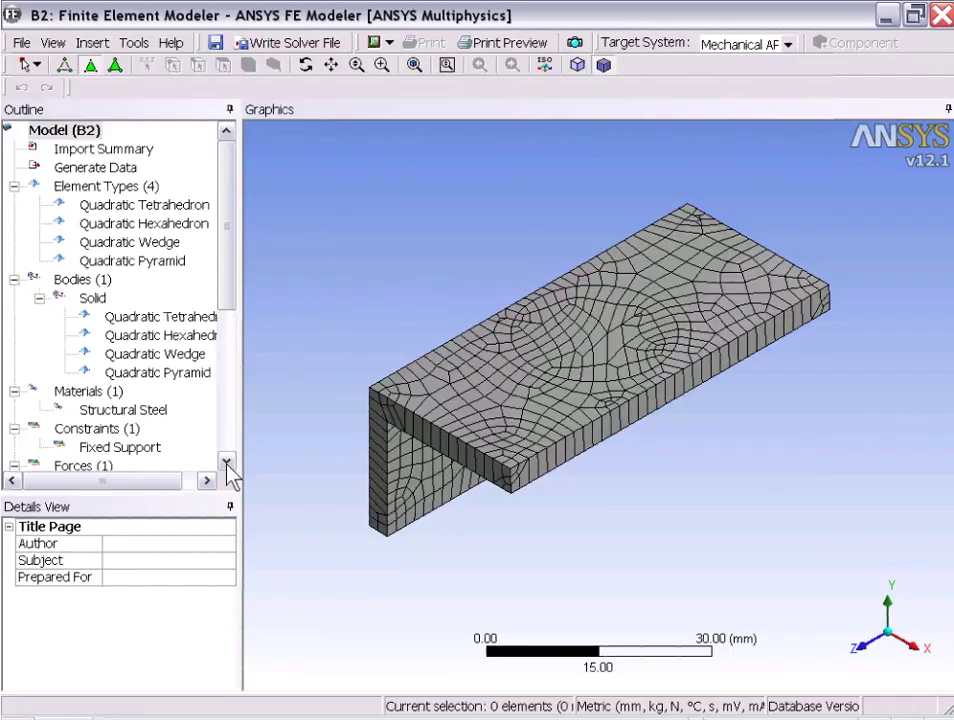
{"action": "scroll", "coordinate": [228, 465], "scroll_direction": "down", "scroll_amount": 5}
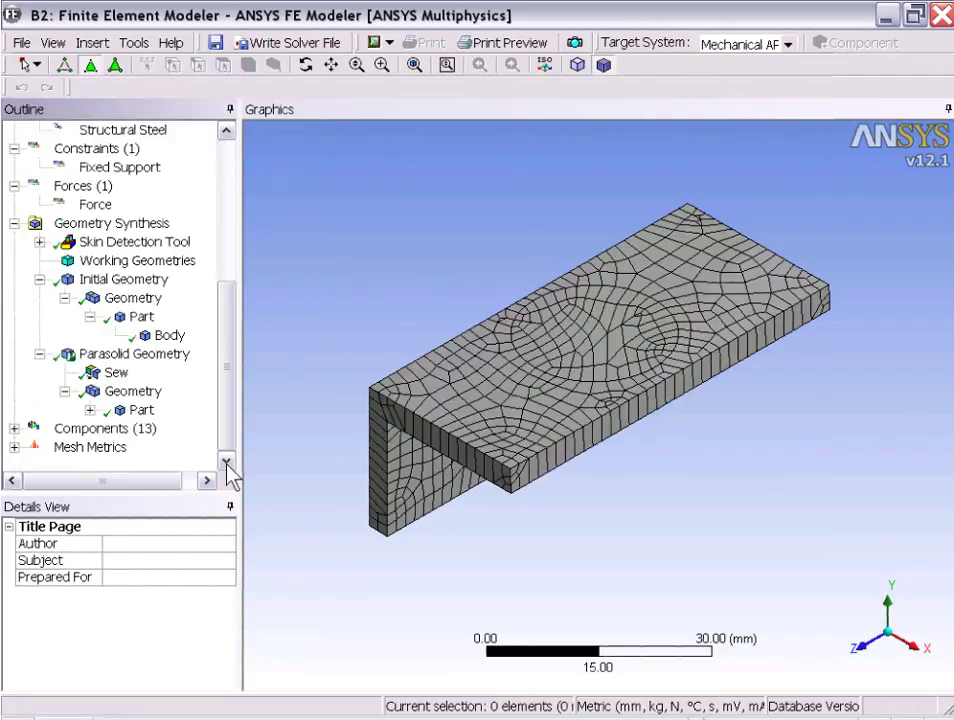
{"action": "left_click", "coordinate": [48, 449]}
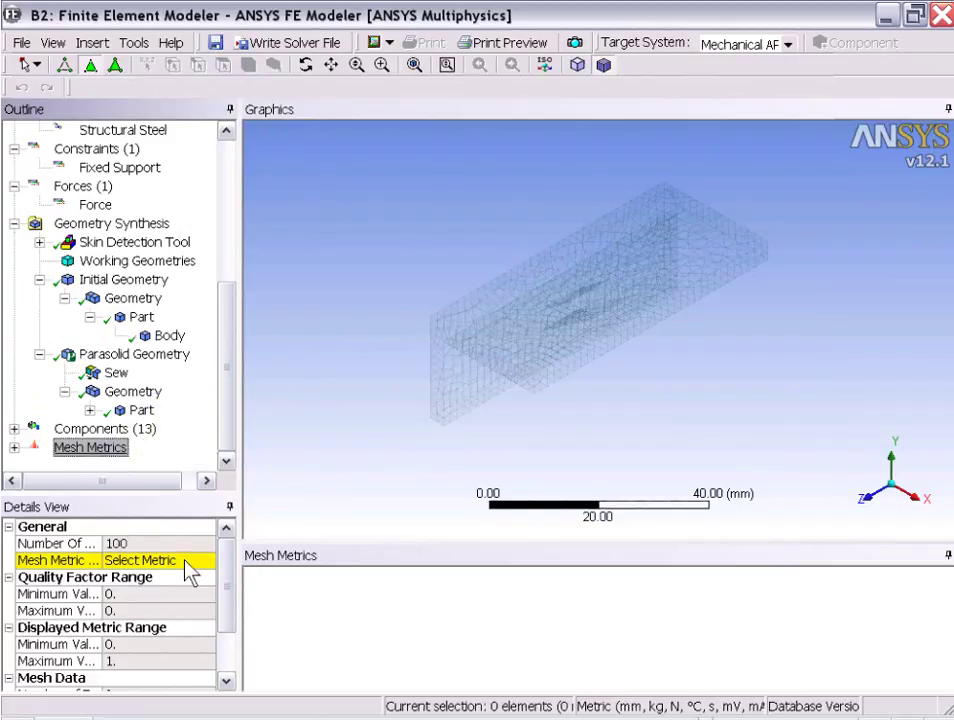
Set the mesh metric to Jacobian Ratio and inspect elements from two histogram bars.
{"action": "left_click", "coordinate": [188, 568]}
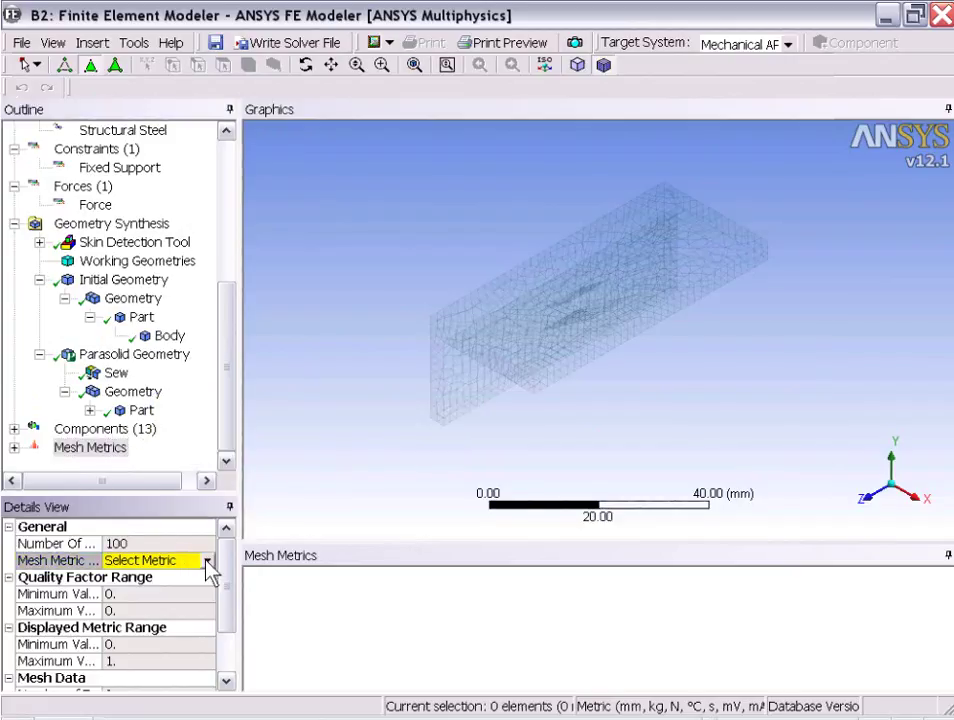
{"action": "left_click", "coordinate": [208, 563]}
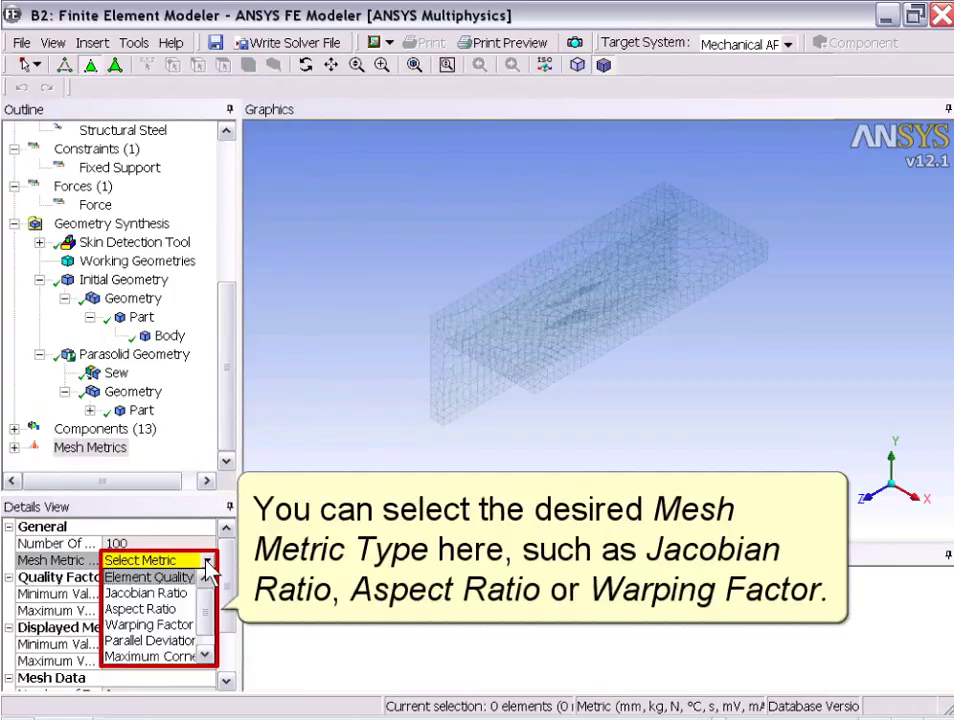
{"action": "left_click", "coordinate": [170, 593]}
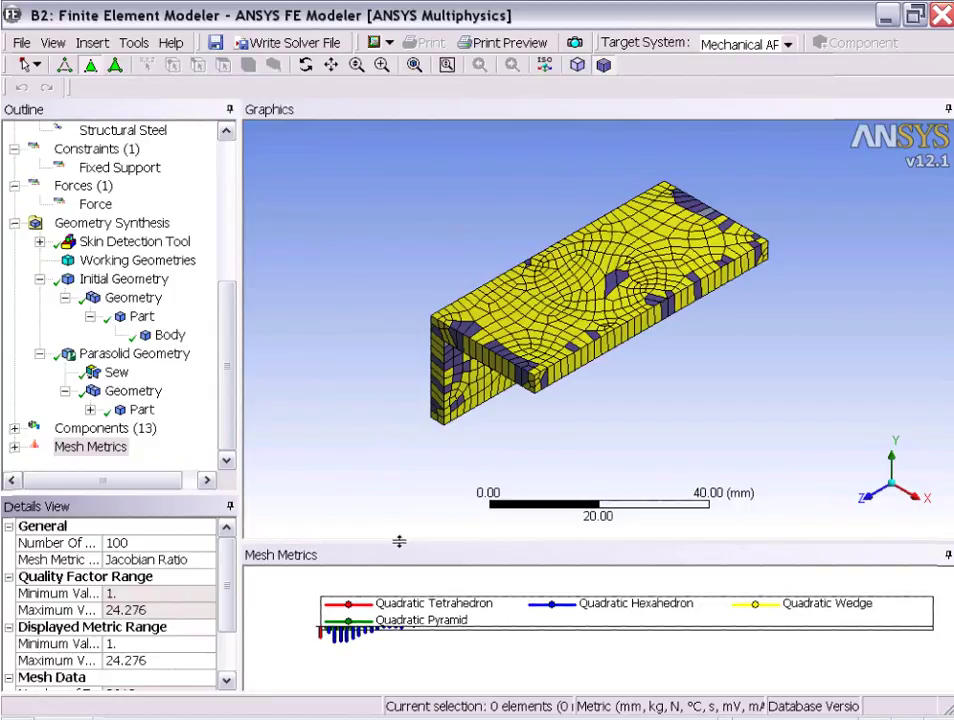
{"action": "left_click_drag", "start_coordinate": [398, 541], "coordinate": [398, 456]}
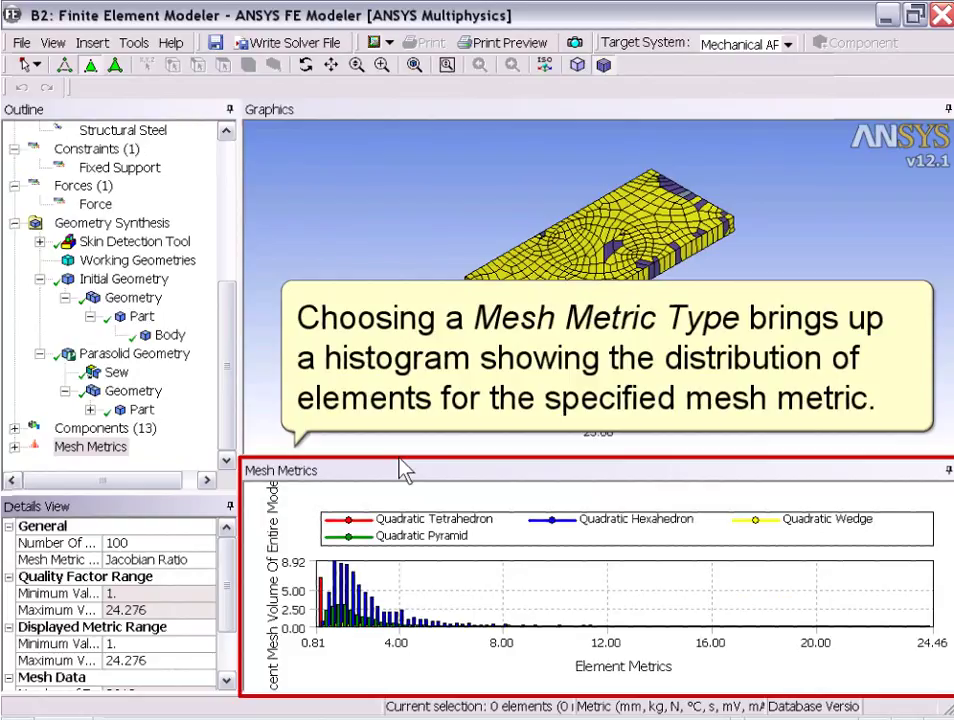
{"action": "left_click", "coordinate": [336, 588]}
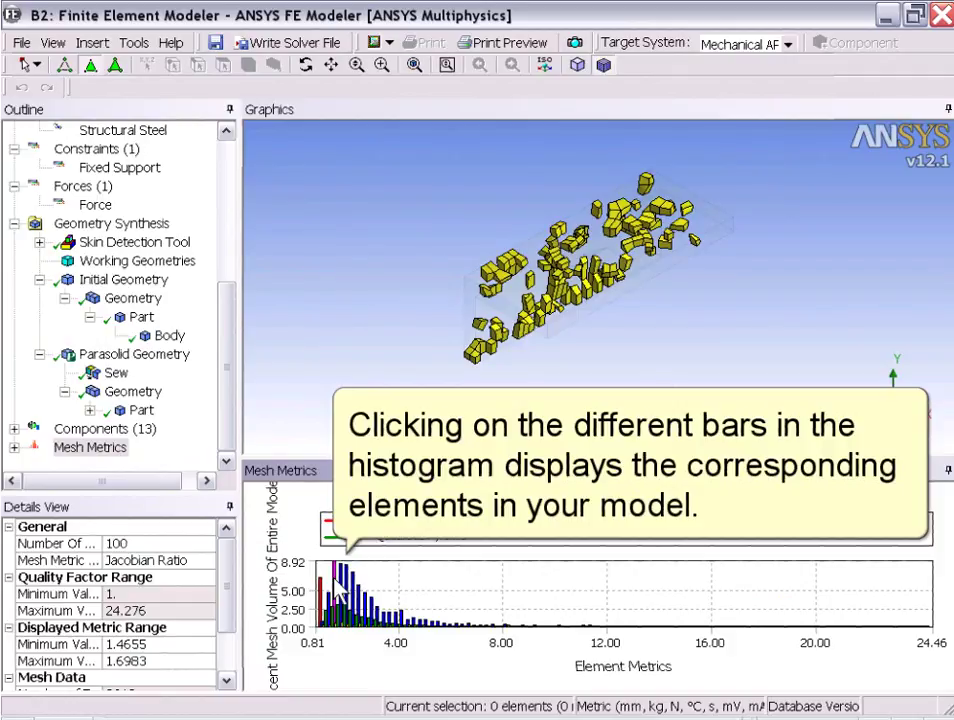
{"action": "left_click", "coordinate": [365, 605]}
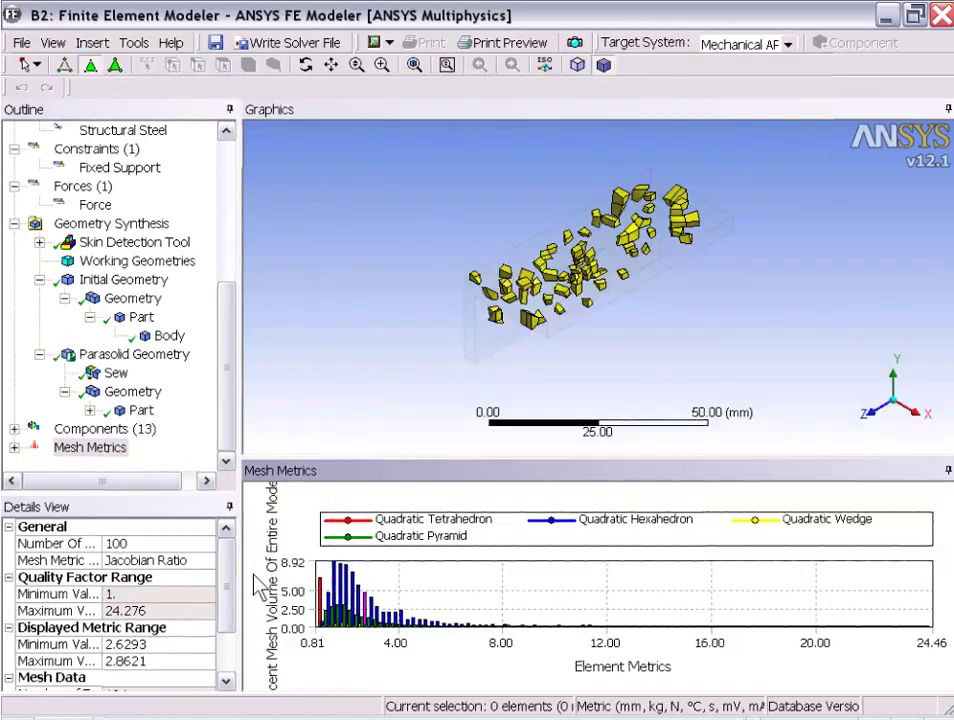
Switch to Warping Factor and show elements near 0.07, 0.185 and the lowest range.
{"action": "left_click", "coordinate": [207, 562]}
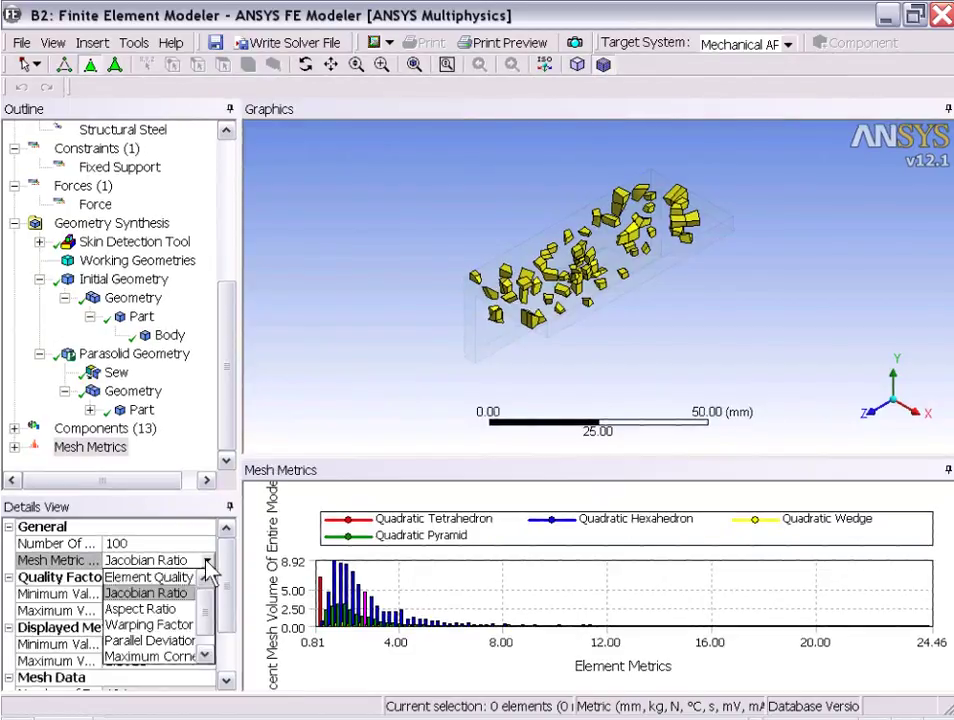
{"action": "left_click", "coordinate": [150, 624]}
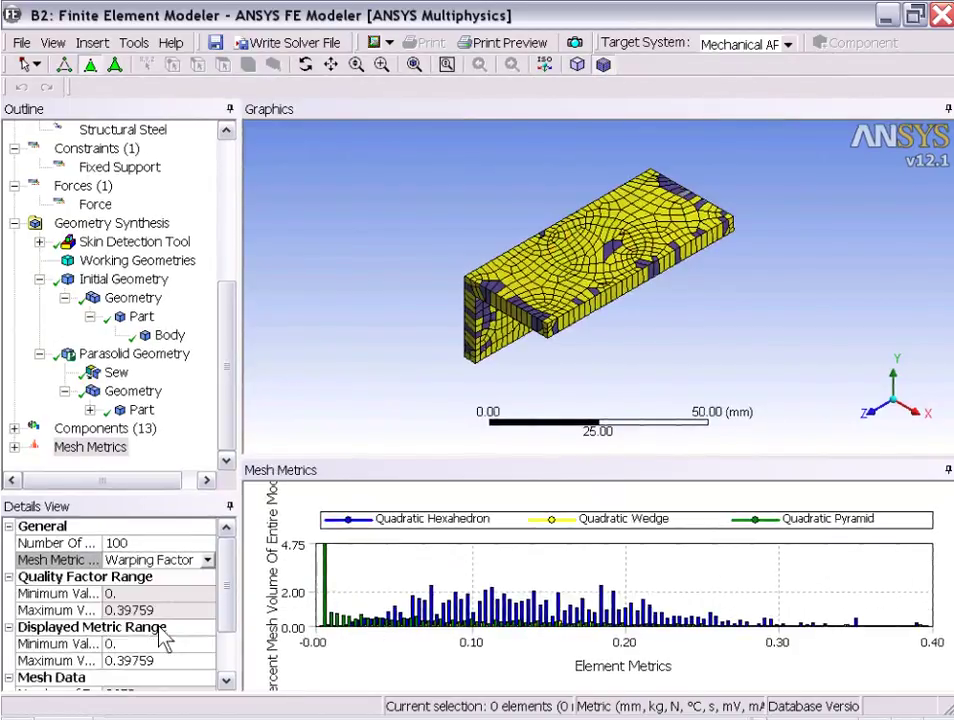
{"action": "left_click", "coordinate": [325, 610]}
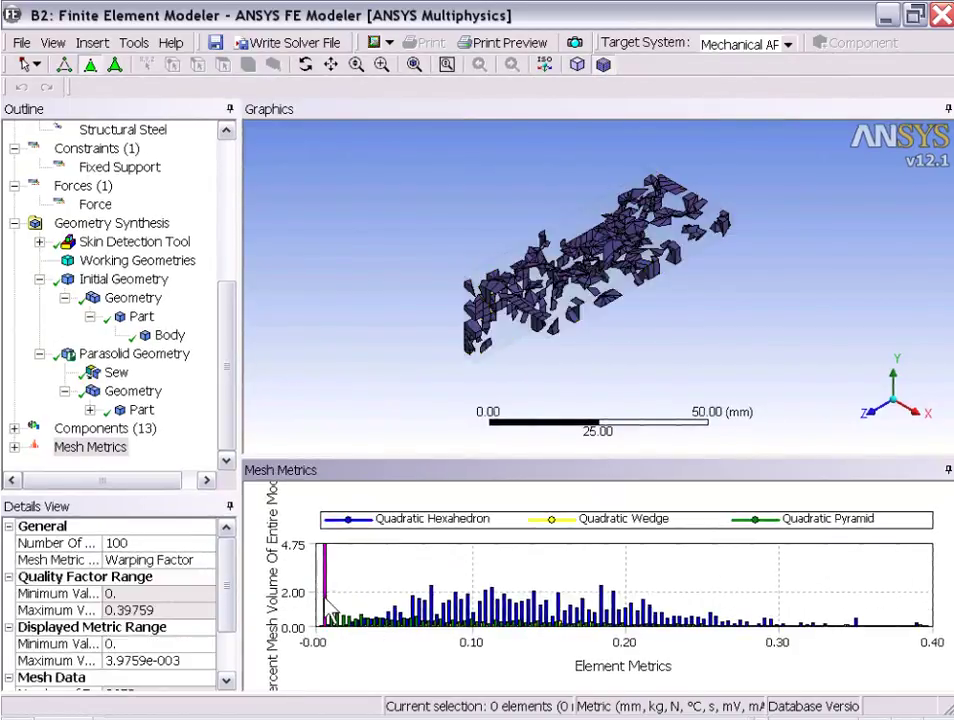
{"action": "left_click", "coordinate": [433, 618]}
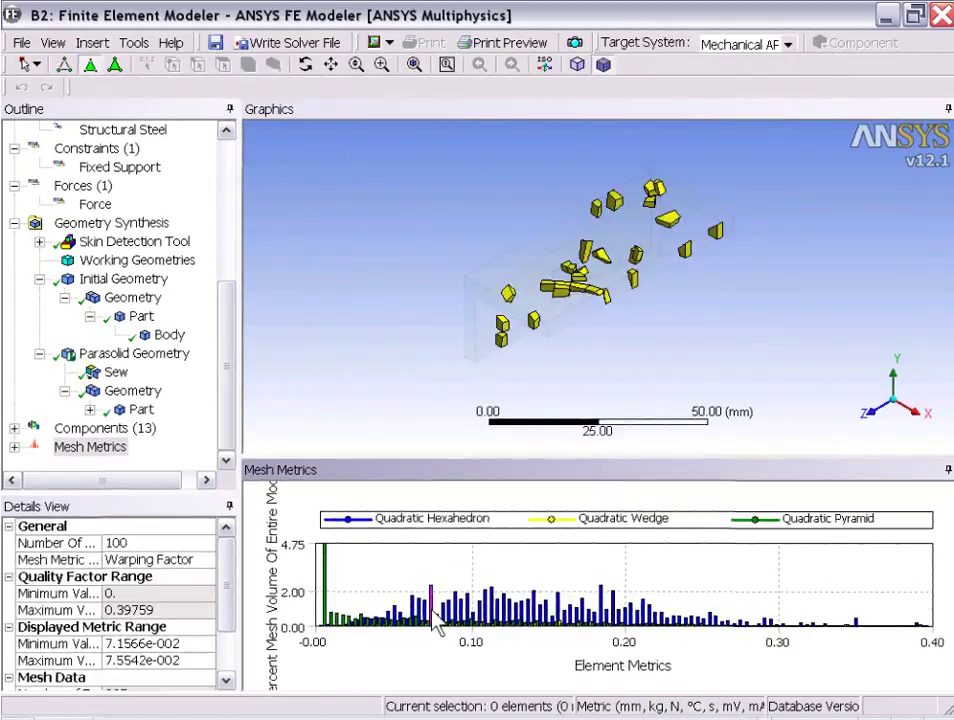
{"action": "left_click", "coordinate": [602, 600]}
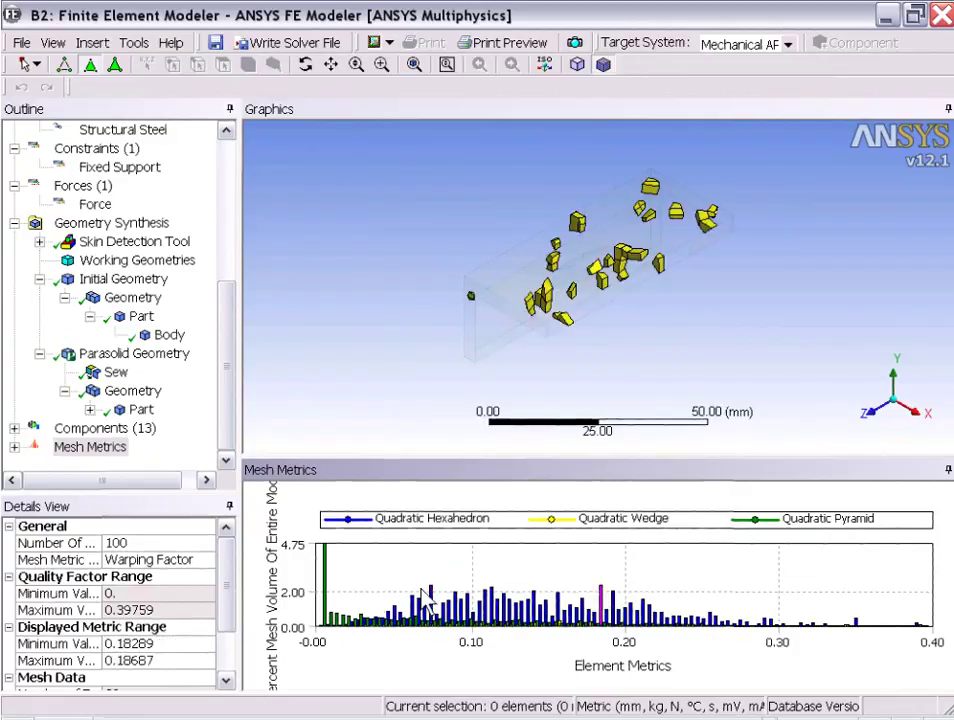
{"action": "left_click", "coordinate": [328, 596]}
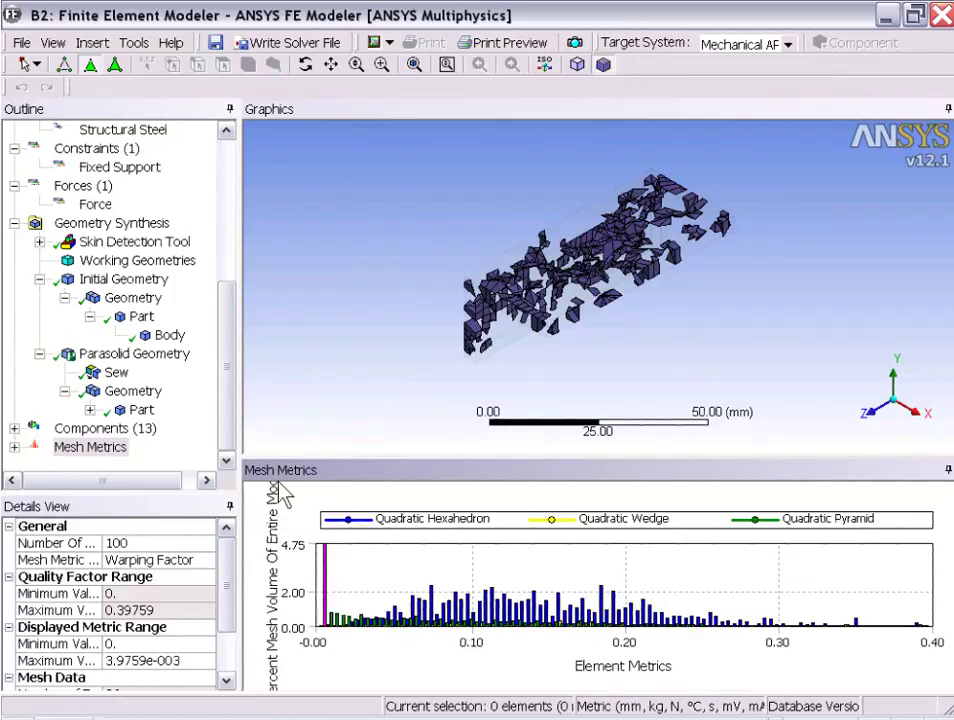
{"action": "left_click_drag", "start_coordinate": [229, 378], "coordinate": [229, 238]}
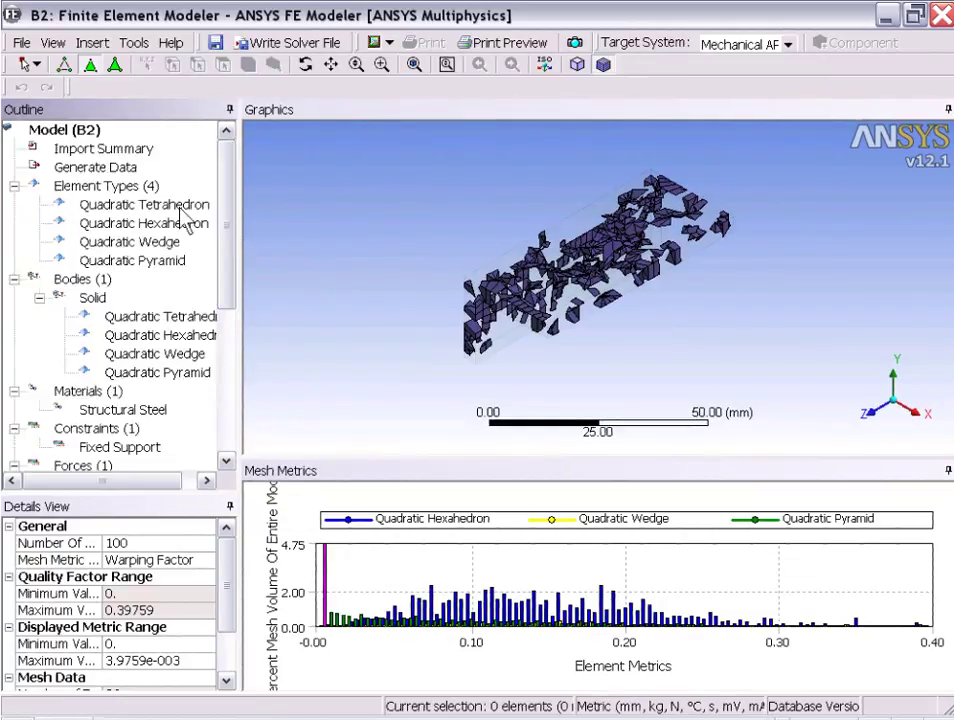
Generate solver data with ABAQUS as the target system, then close FE Modeler.
{"action": "left_click", "coordinate": [76, 170]}
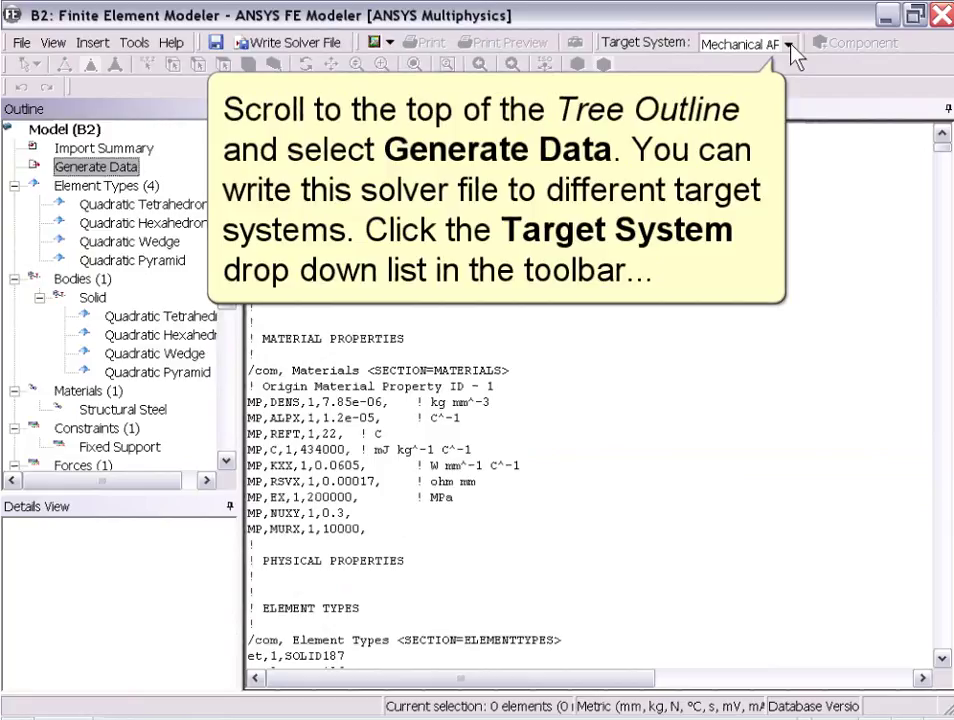
{"action": "left_click", "coordinate": [789, 45]}
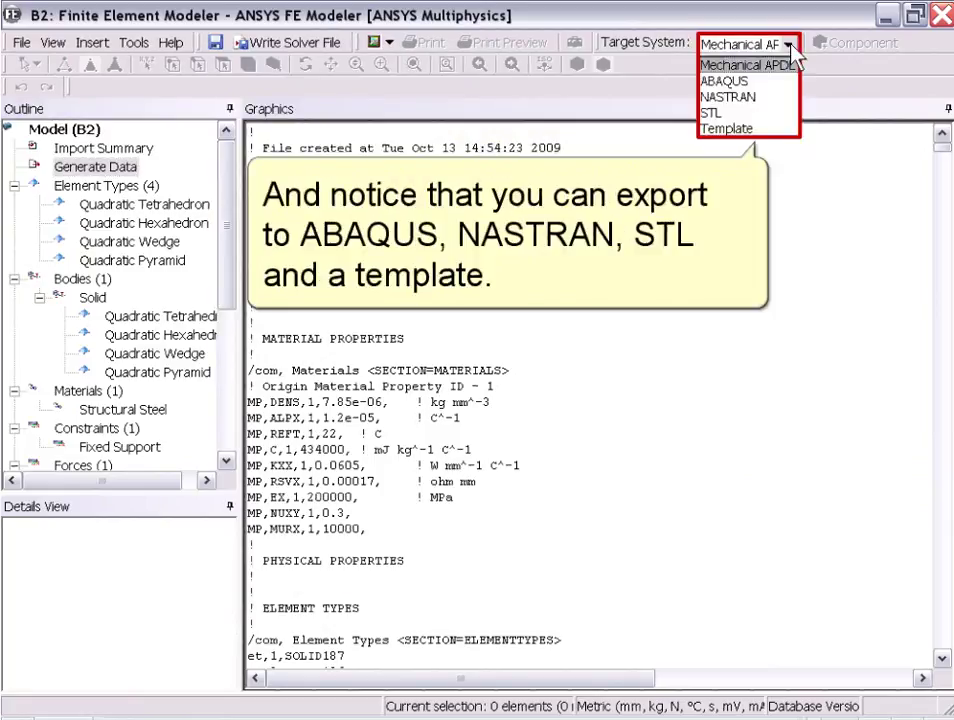
{"action": "left_click", "coordinate": [781, 81]}
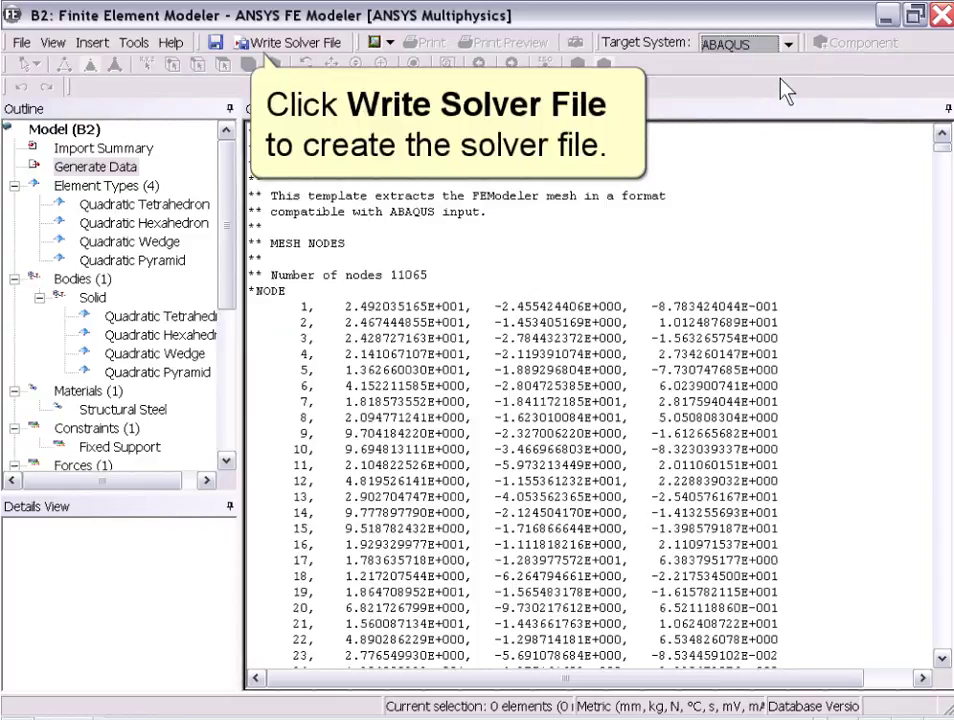
{"action": "left_click", "coordinate": [943, 16]}
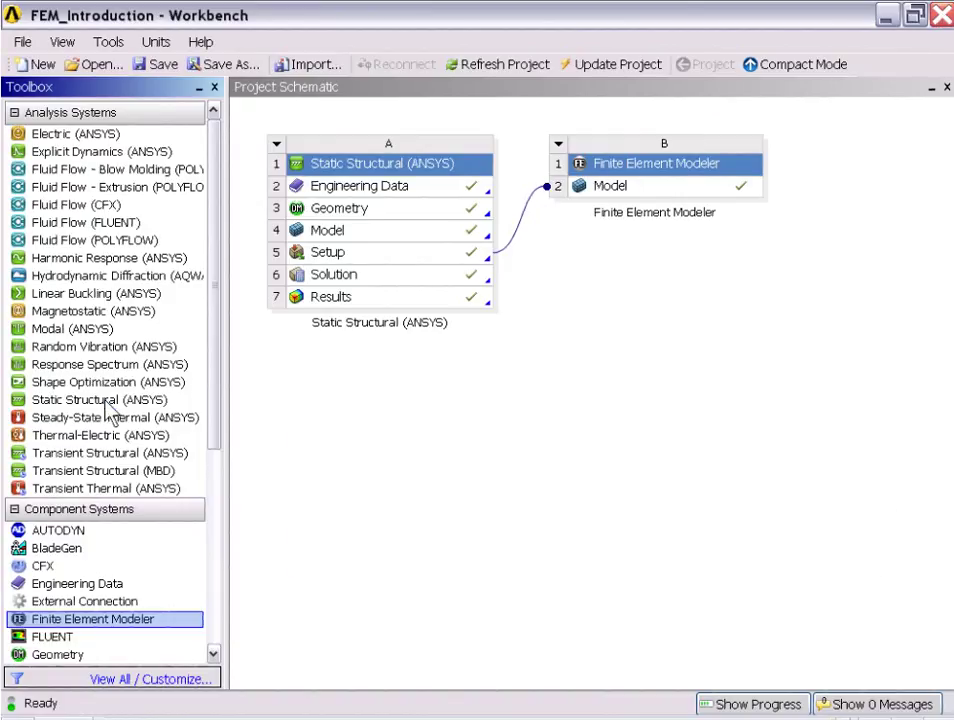
Drop a Static Structural (ANSYS) system onto Model cell B2 to create linked system C.
{"action": "left_click_drag", "start_coordinate": [108, 402], "coordinate": [283, 352]}
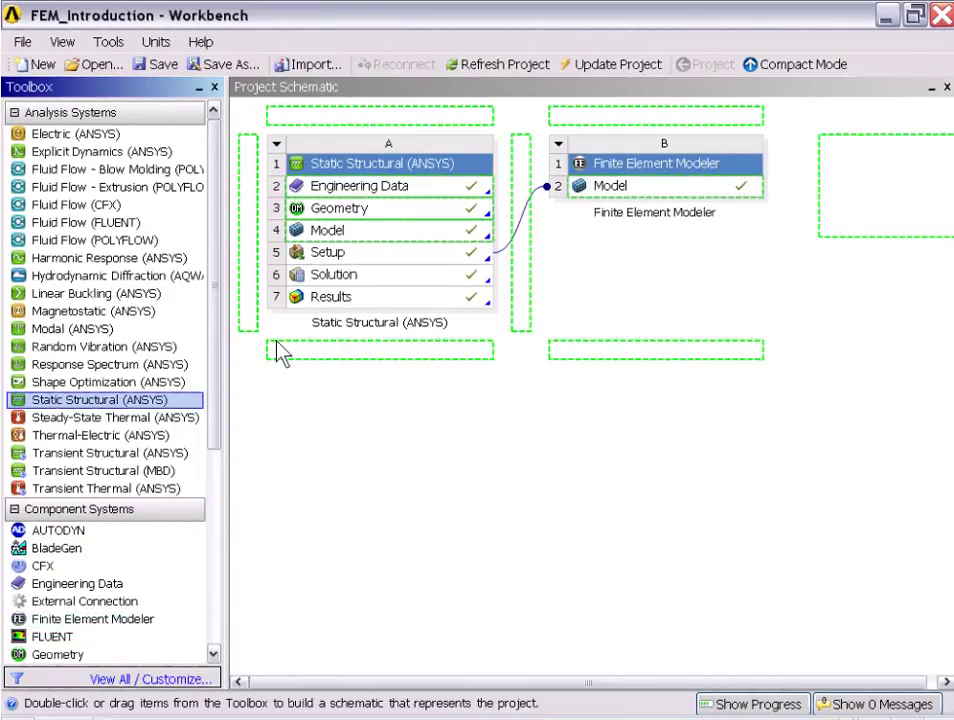
{"action": "left_click_drag", "start_coordinate": [403, 305], "coordinate": [530, 268]}
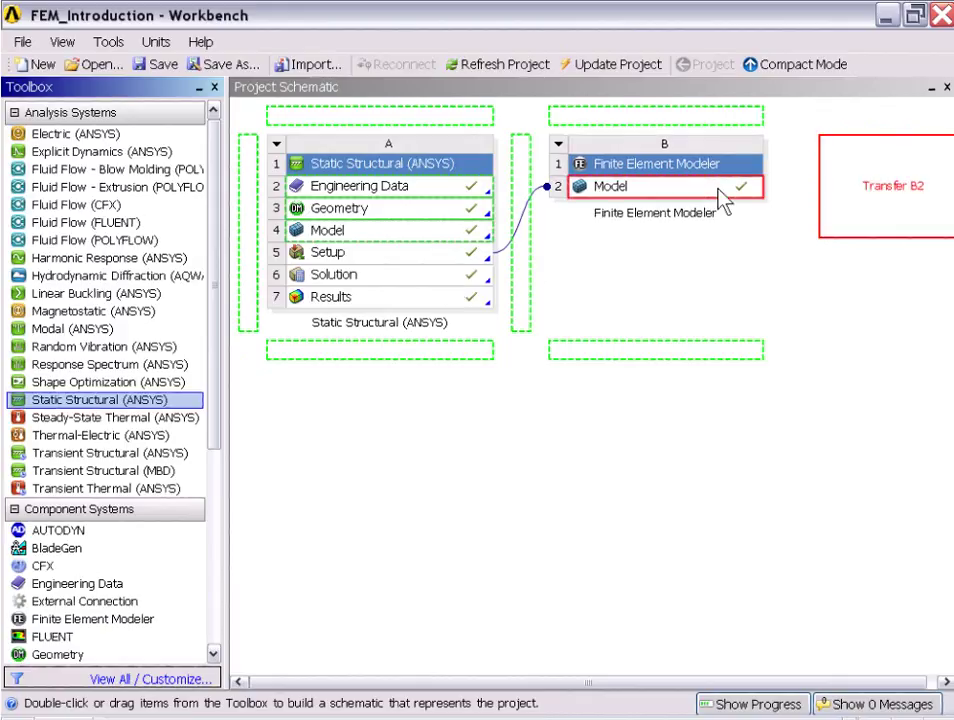
{"action": "left_click_drag", "start_coordinate": [641, 228], "coordinate": [722, 197]}
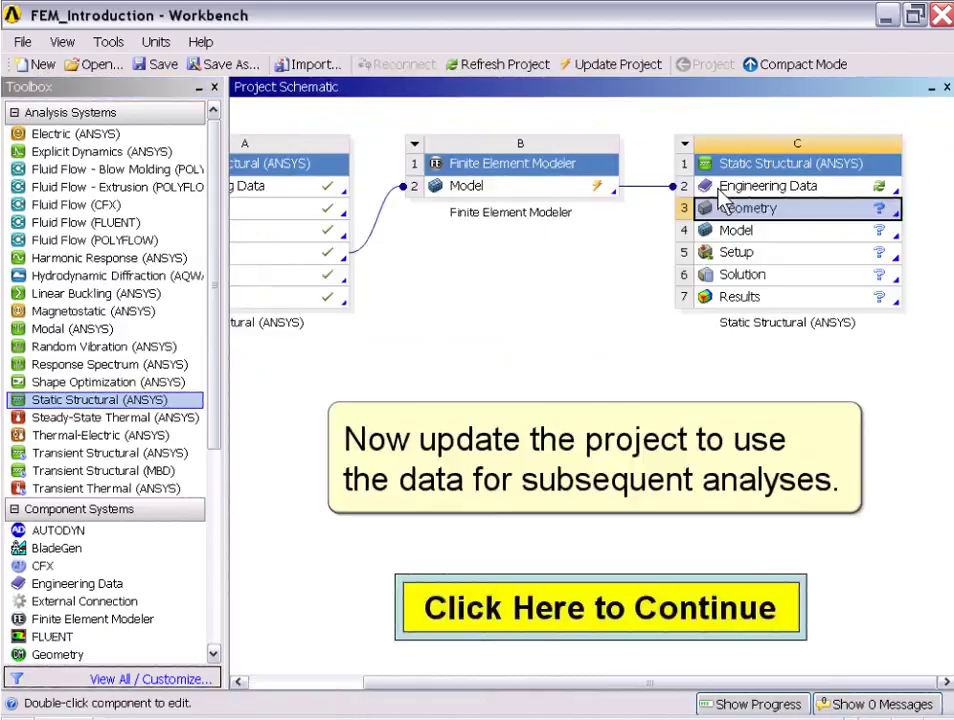
{"action": "left_click", "coordinate": [777, 610]}
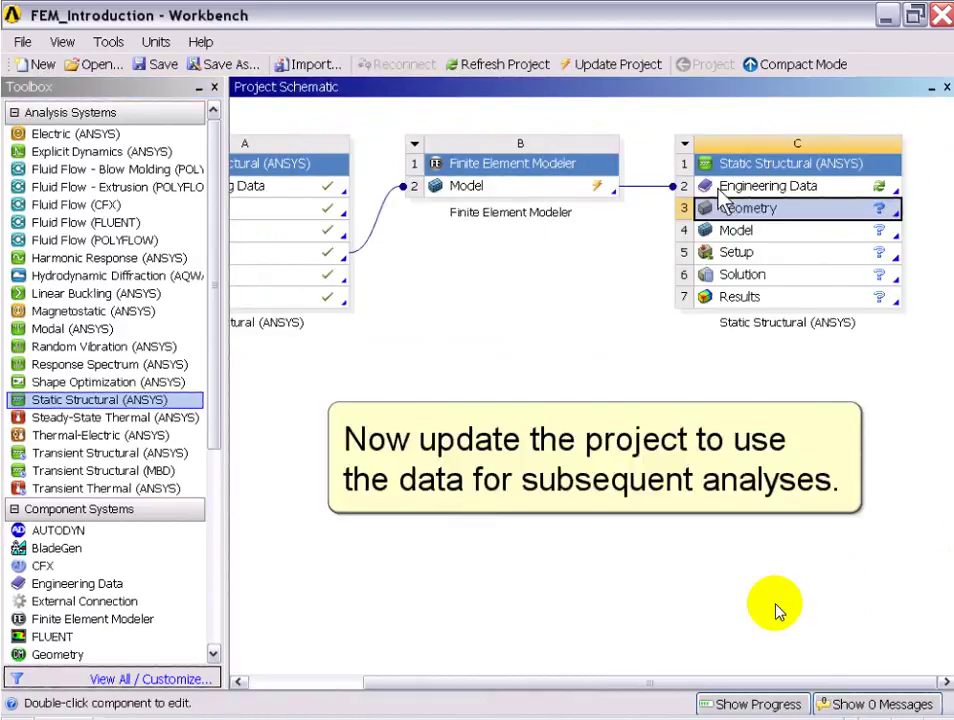